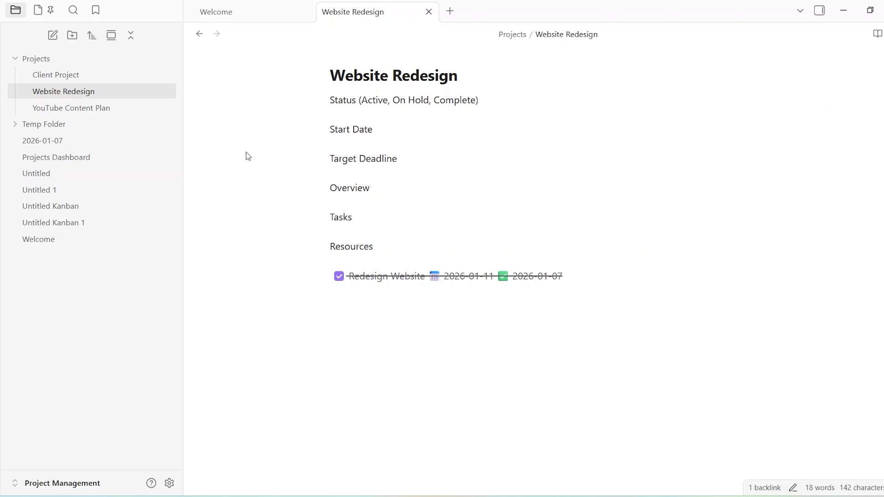
- View the Welcome note and the Projects Dashboard note in the Project Management vault
type("12")
key("BackSpace")
key("BackSpace")
left_click(59, 244)
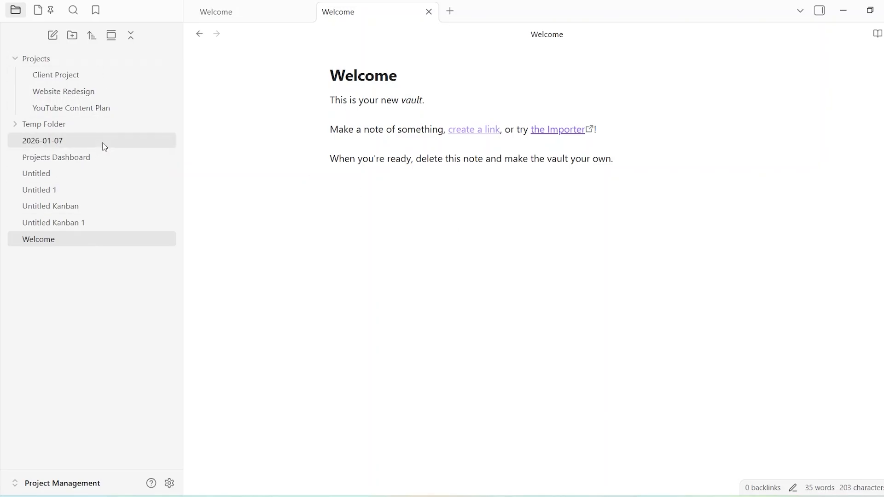
left_click(105, 162)
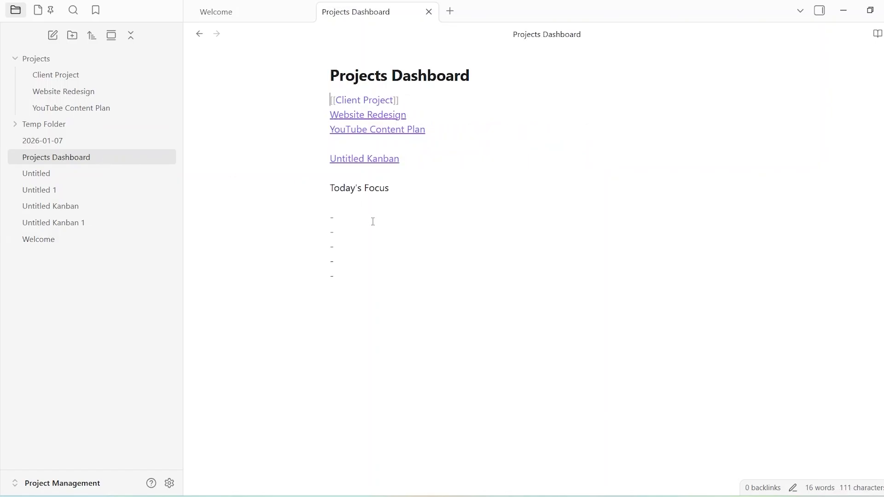
- Create a new local vault named Task Management in the Documents folder
left_click(100, 483)
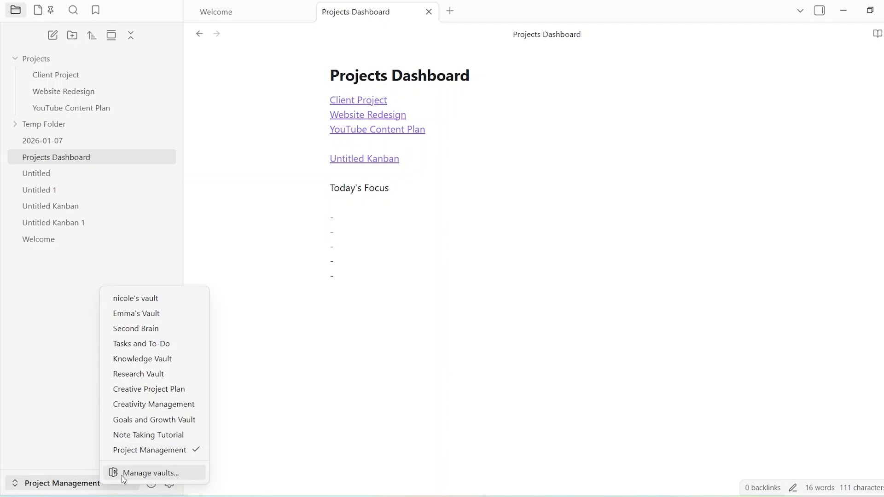
left_click(155, 477)
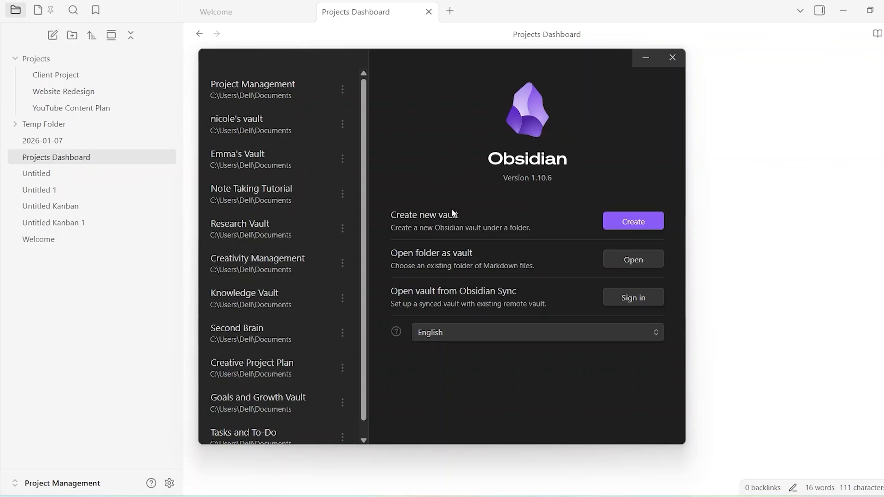
left_click(643, 223)
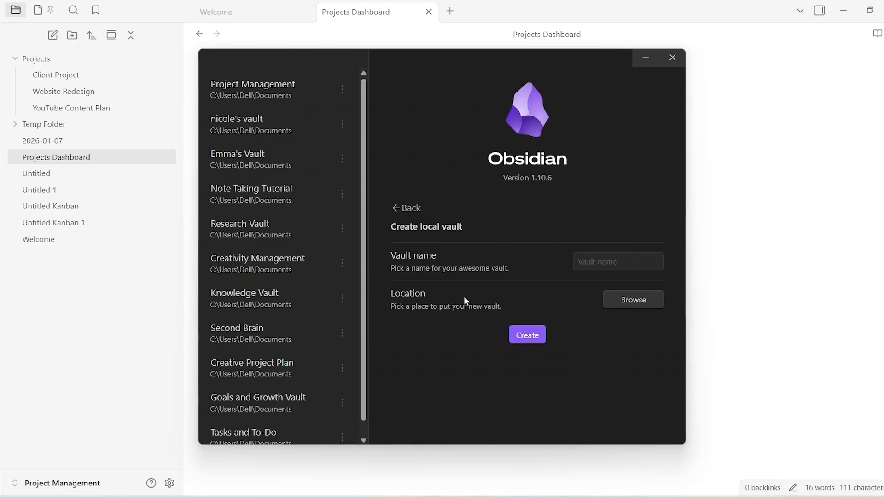
left_click(594, 262)
type("Task Management")
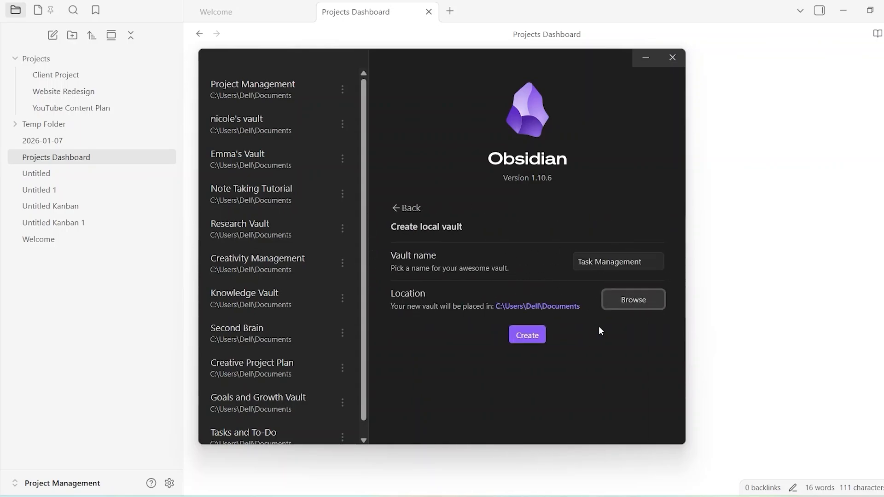
left_click(527, 336)
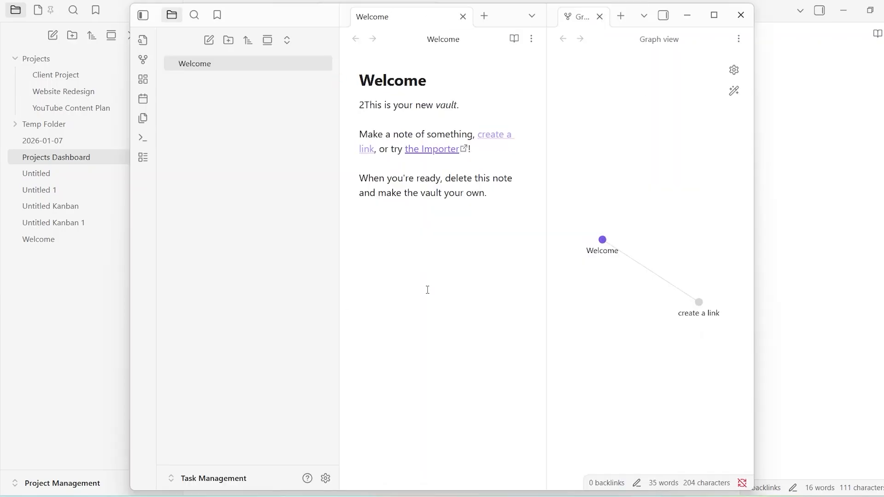
- Maximize the new vault's window and delete the stray "2" at the start of the Welcome note's text
left_click(715, 15)
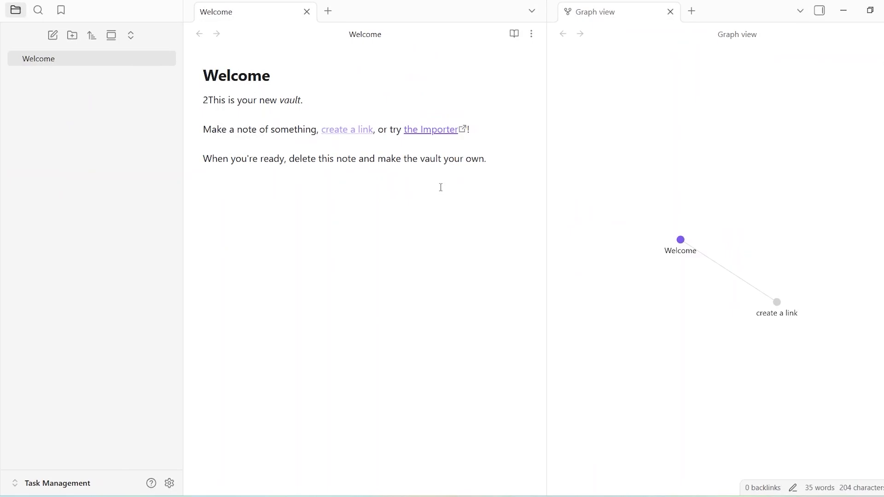
key("BackSpace")
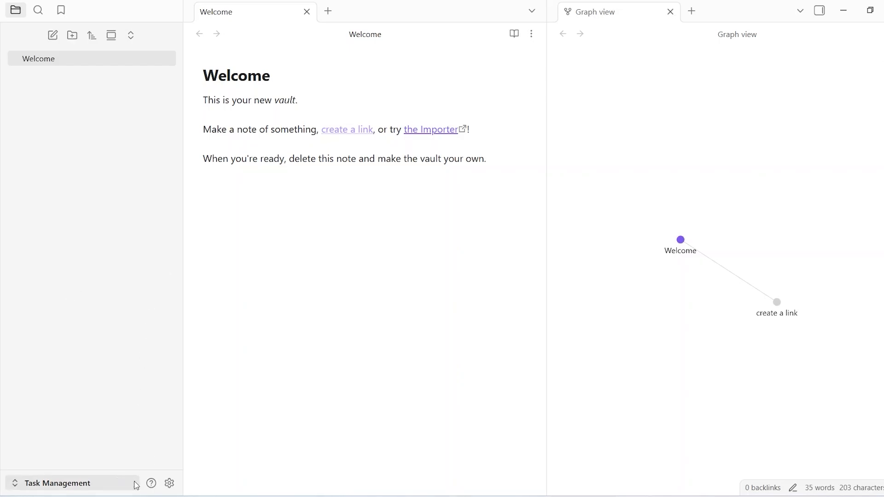
- Turn on community plugins in the Task Management vault's settings
left_click(170, 483)
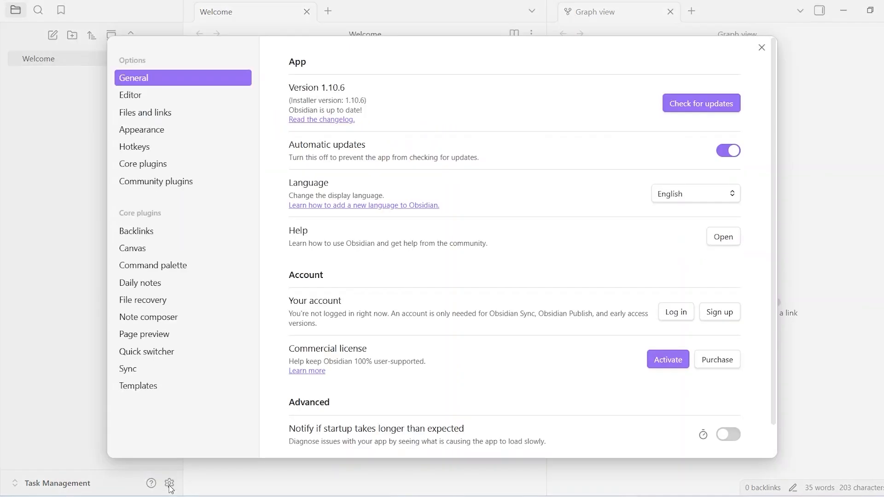
left_click(193, 190)
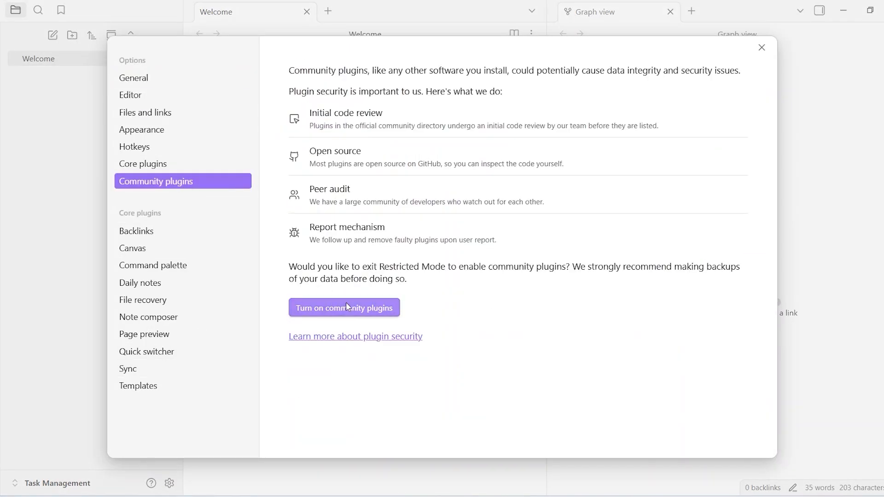
left_click(355, 315)
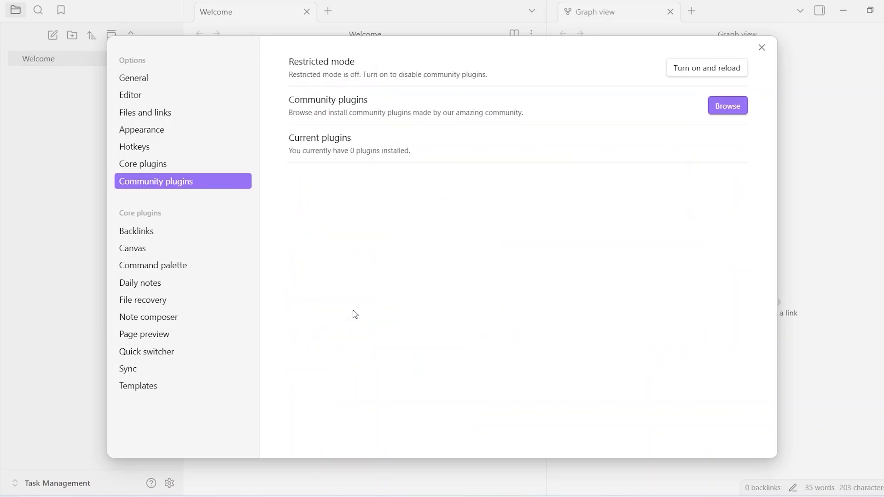
- Search the community plugins for "tasks" and install the Tasks plugin
left_click(728, 107)
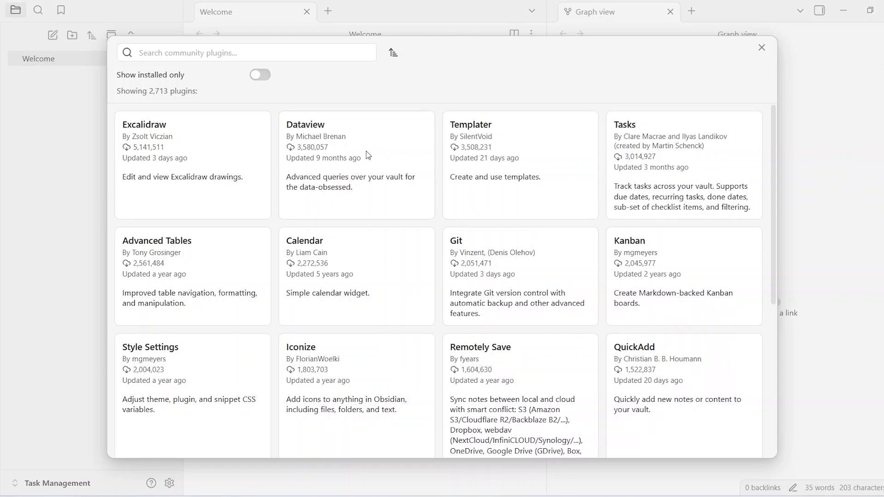
left_click(258, 54)
type("t")
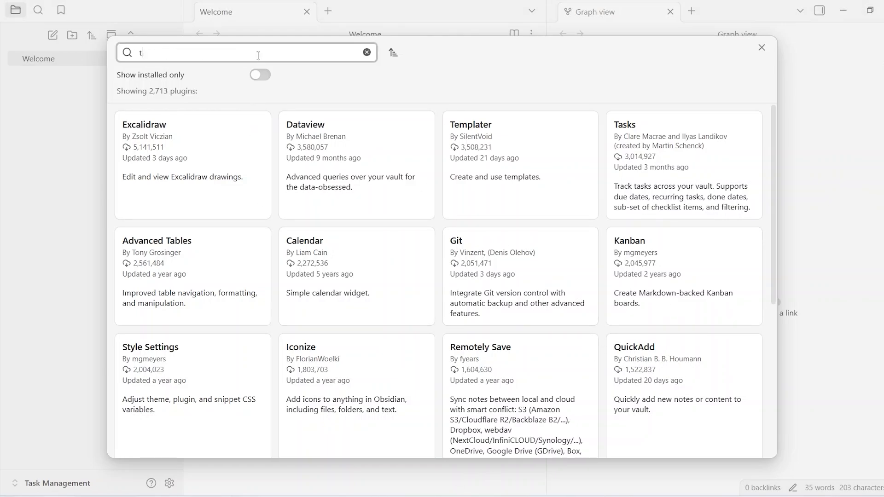
type("asks")
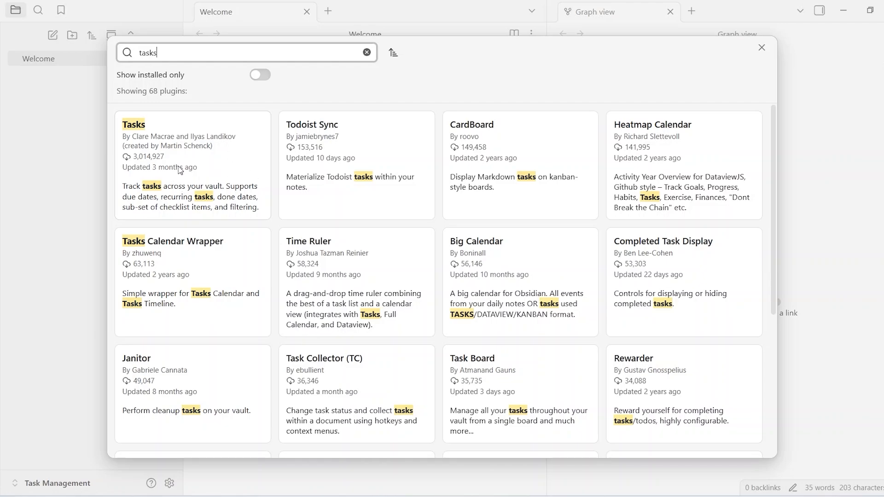
left_click(211, 165)
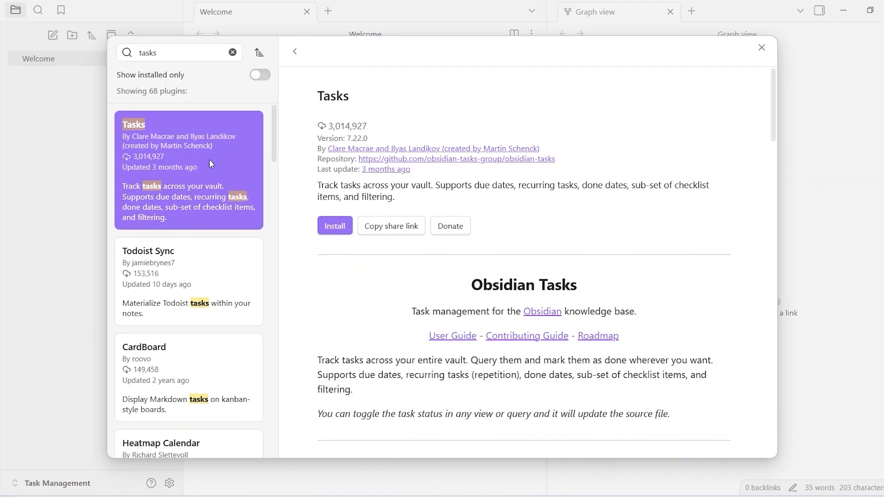
left_click(335, 225)
- Examine the Tasks plugin's description page, including its sample notes and the Create or edit Task dialog
scroll(384, 283, "down", 1)
scroll(384, 283, "down", 10)
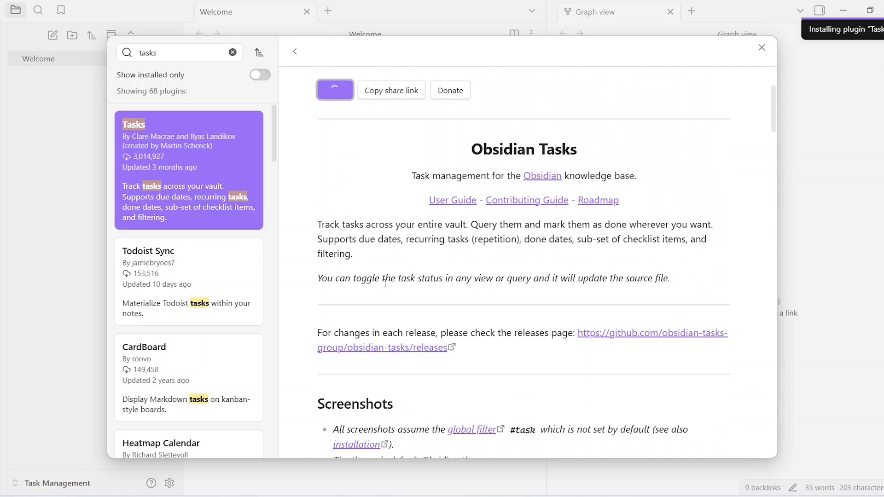
scroll(385, 286, "down", 11)
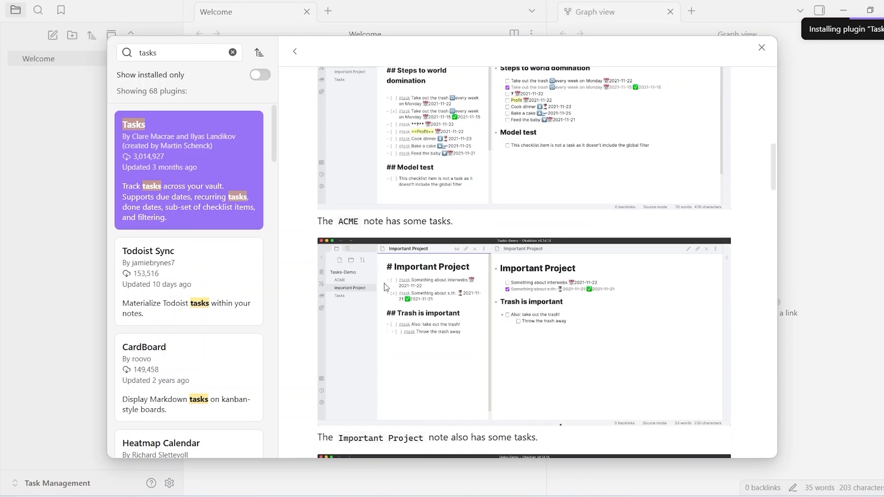
scroll(384, 283, "down", 8)
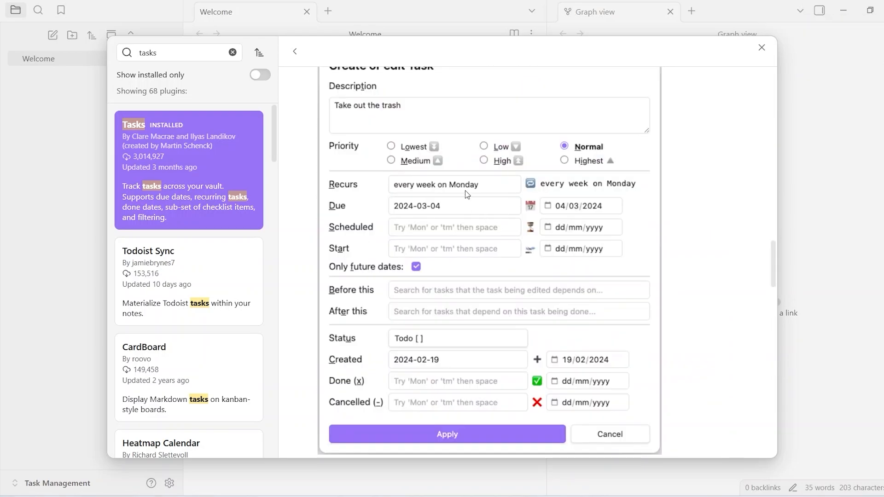
scroll(465, 179, "up", 1)
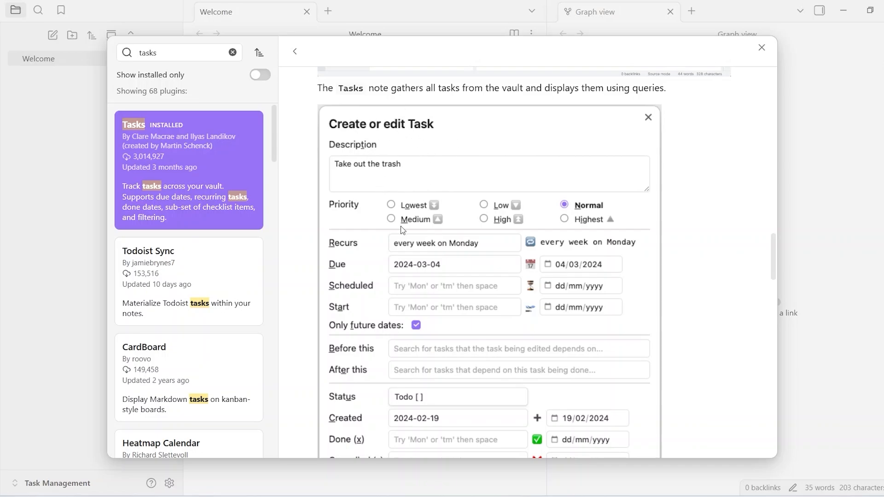
scroll(404, 231, "down", 3)
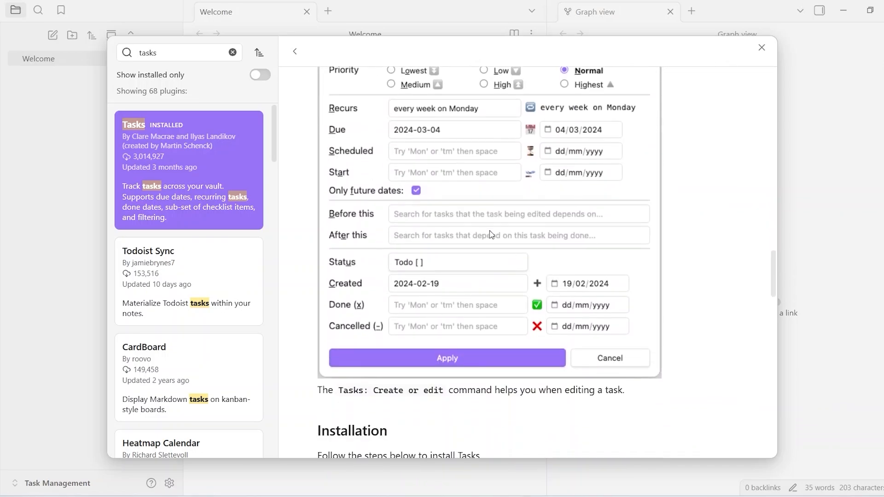
scroll(492, 235, "down", 4)
scroll(492, 235, "up", 20)
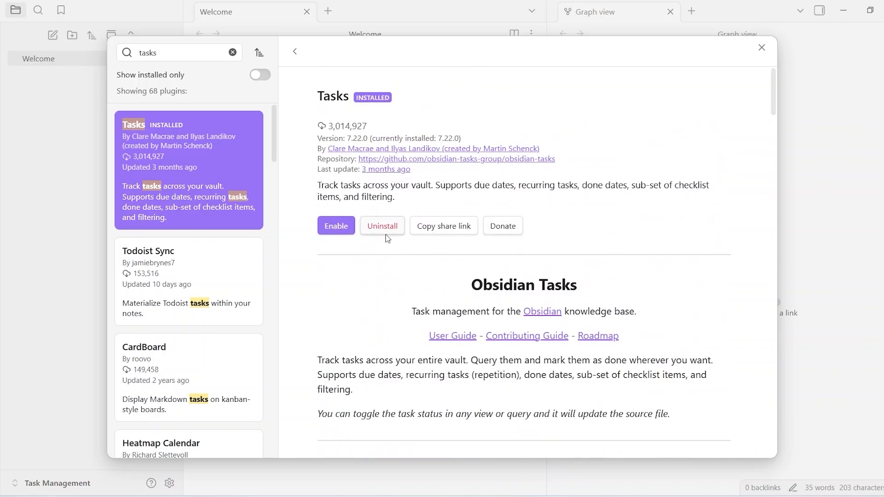
- Enable the Tasks plugin and assign the hotkey Ctrl+Q to its "Create or edit task" command
left_click(337, 231)
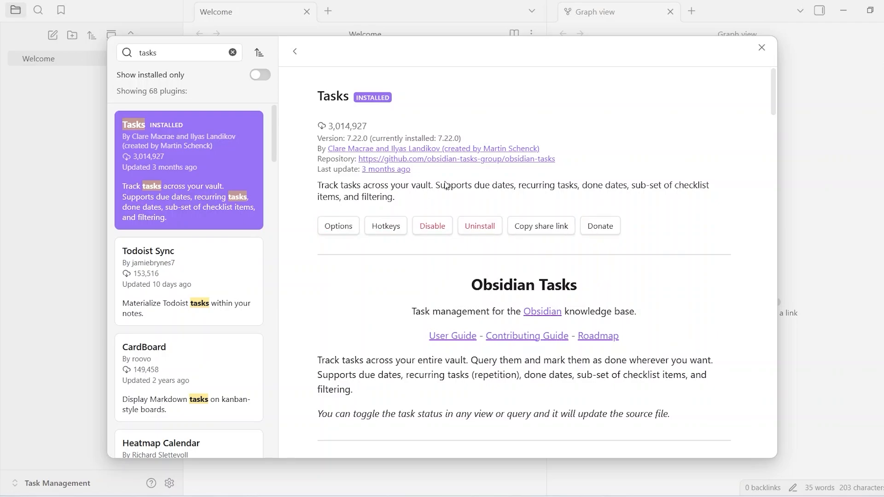
left_click(391, 230)
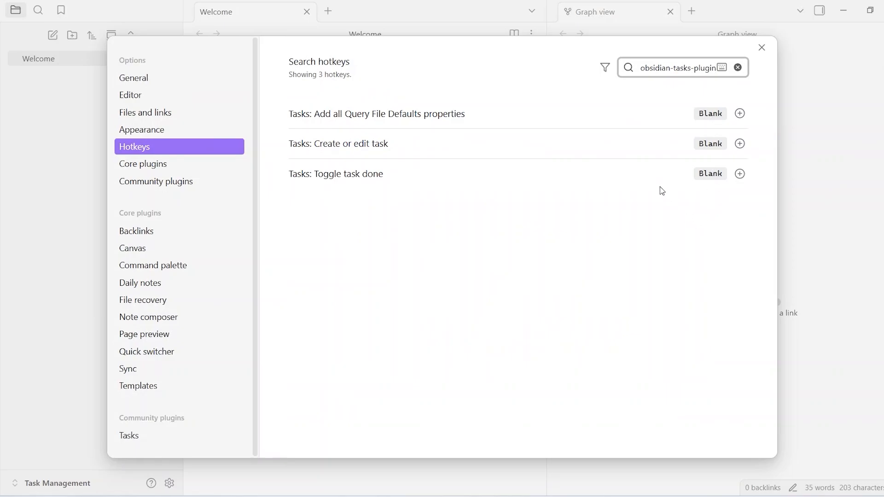
left_click(739, 144)
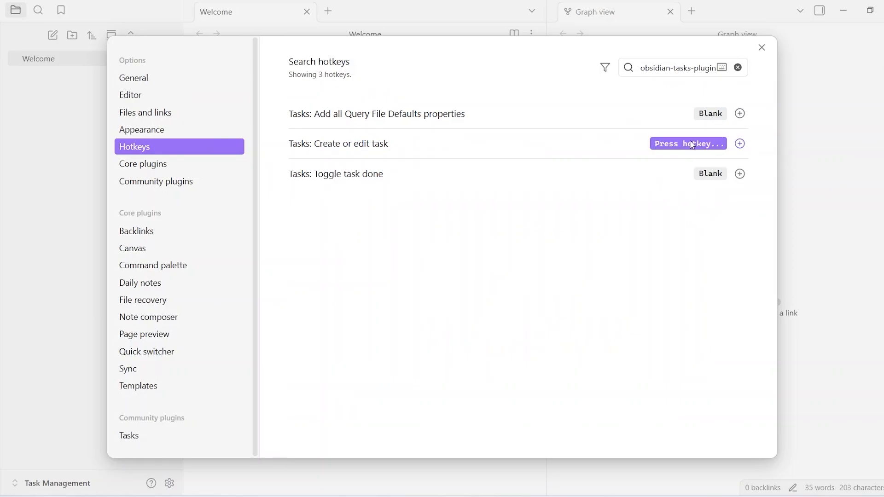
key("ctrl+q")
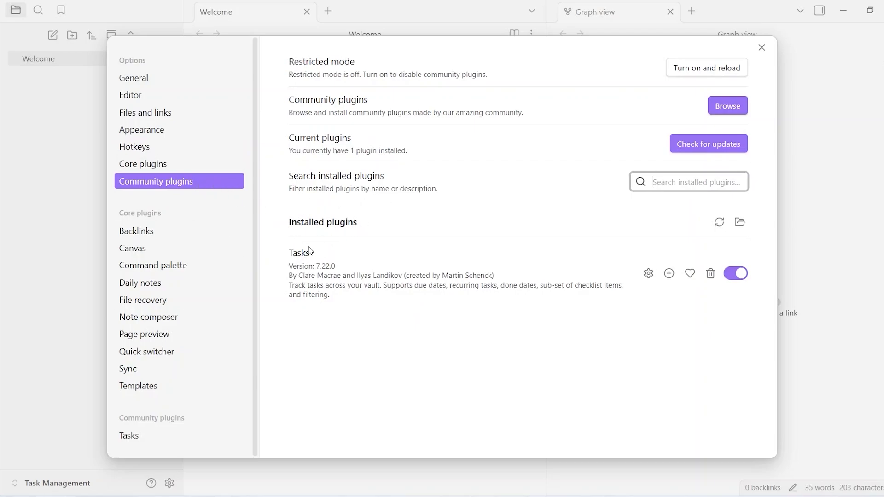
- Review the Tasks plugin's options, covering task format, global filter, global query, presets and custom statuses
left_click(486, 279)
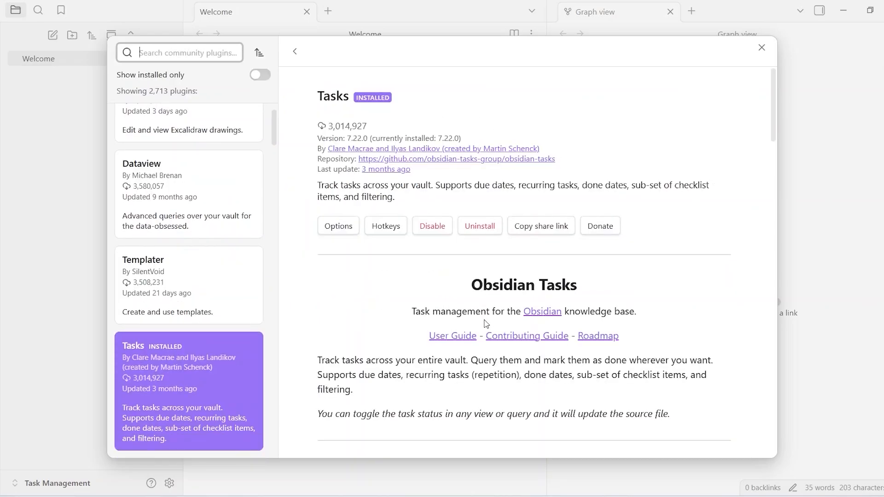
scroll(485, 323, "down", 3)
scroll(486, 324, "up", 3)
left_click(339, 230)
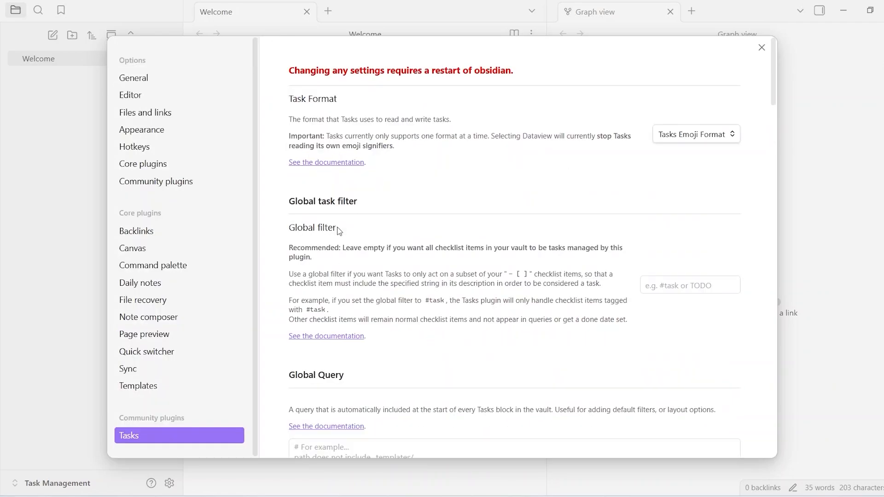
scroll(476, 221, "down", 3)
scroll(476, 219, "down", 15)
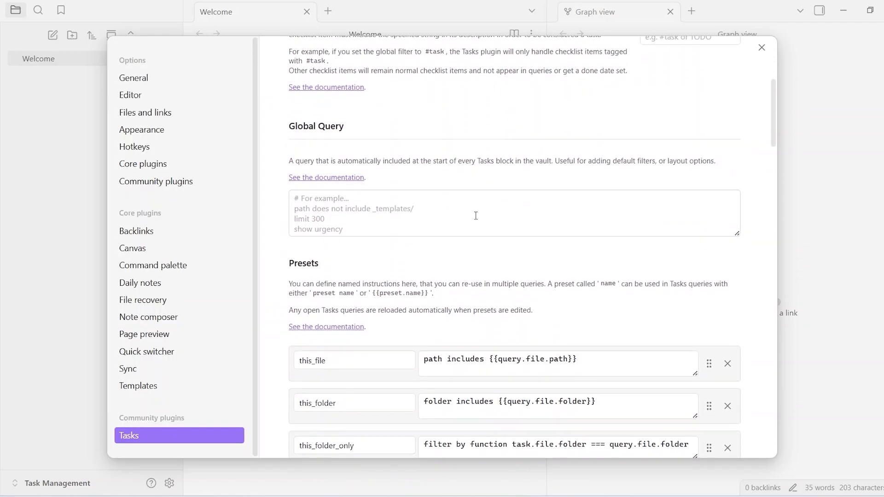
scroll(475, 216, "down", 5)
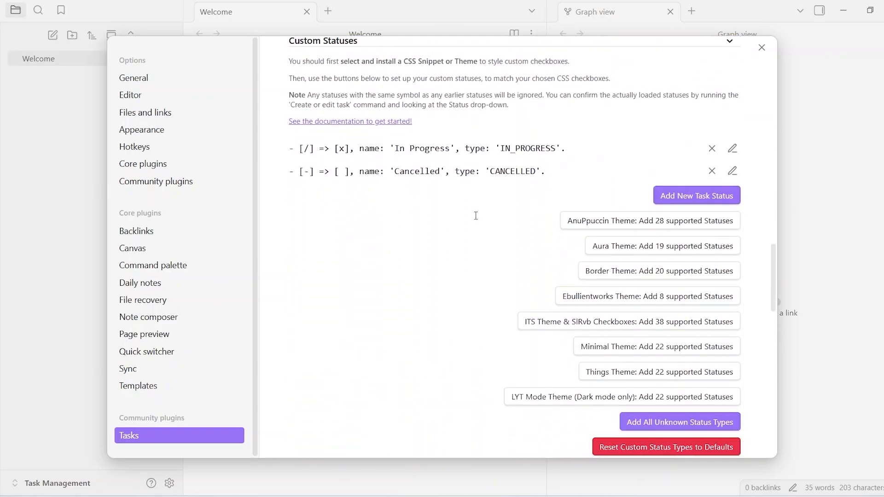
scroll(476, 216, "up", 20)
scroll(476, 219, "up", 1)
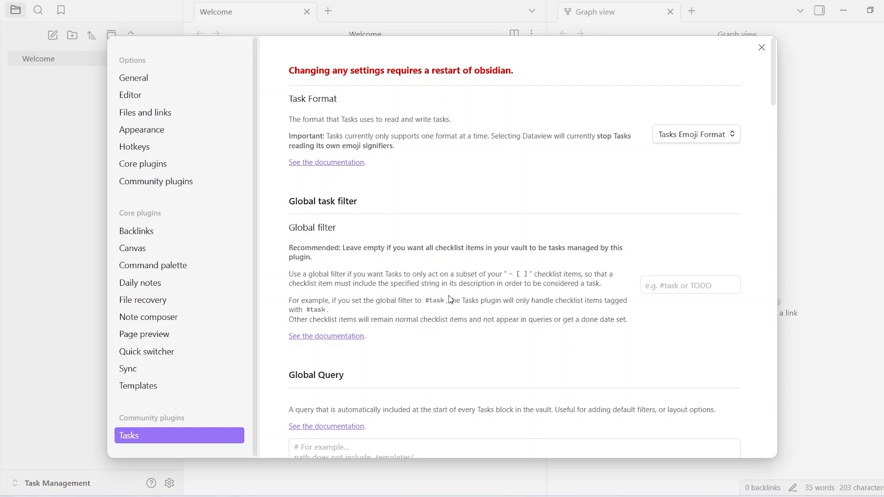
left_click(675, 287)
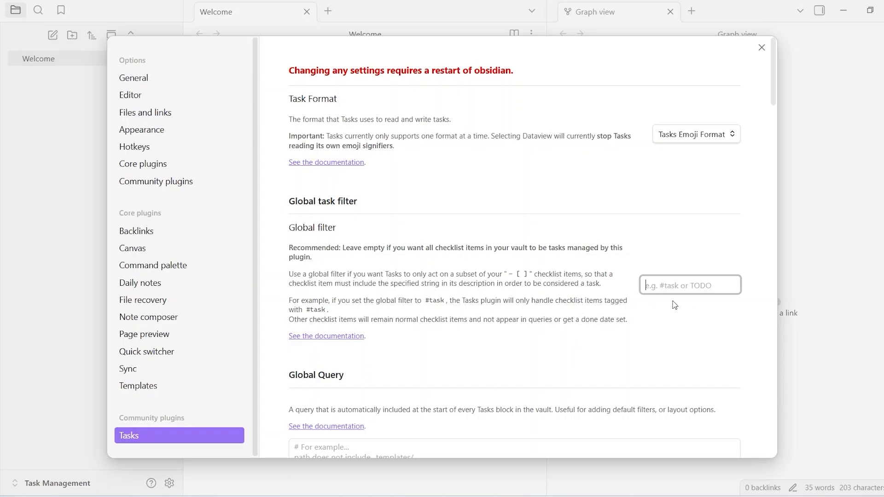
left_click(552, 344)
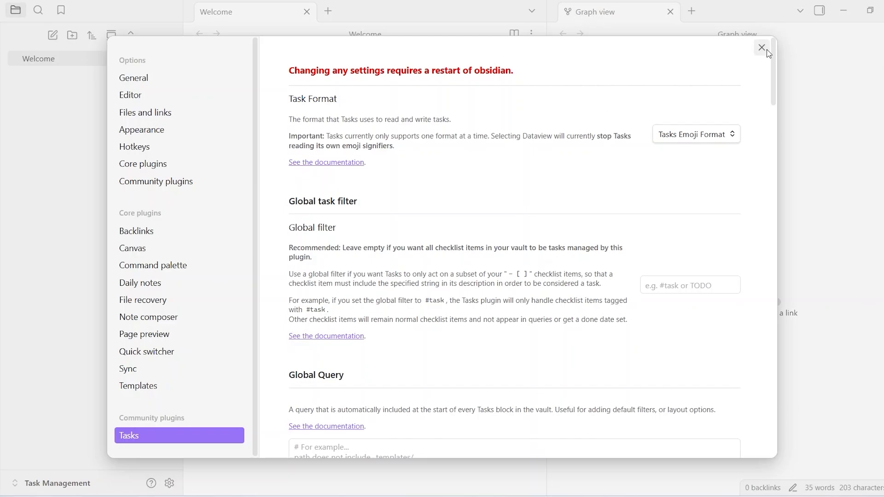
- Browse the community plugins catalogue and examine the Calendar plugin's description page, including its usage, features and customization sections
left_click(165, 186)
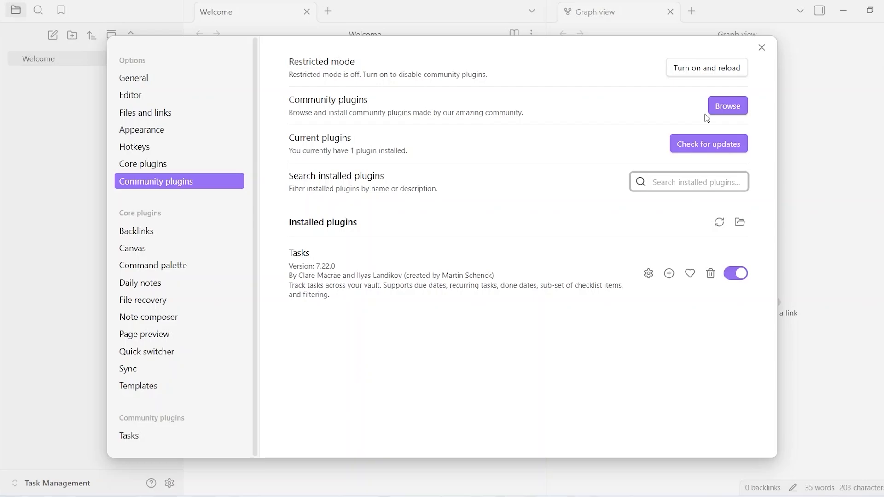
left_click(736, 110)
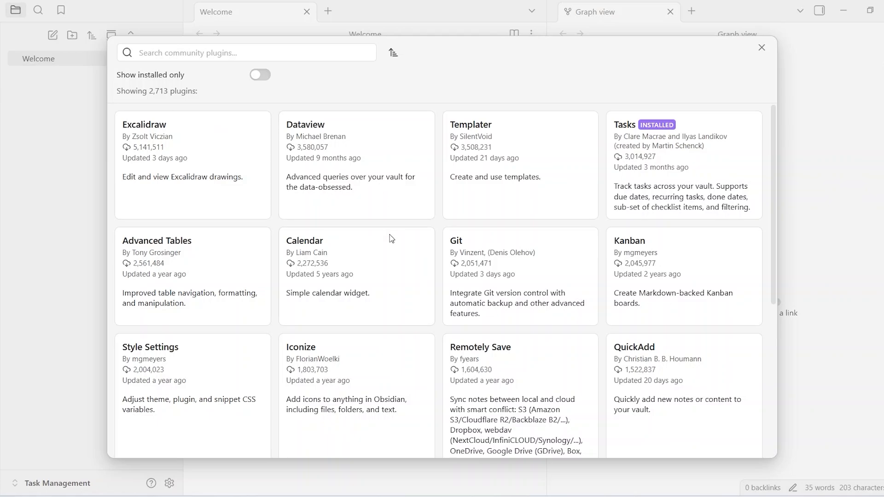
scroll(390, 234, "down", 7)
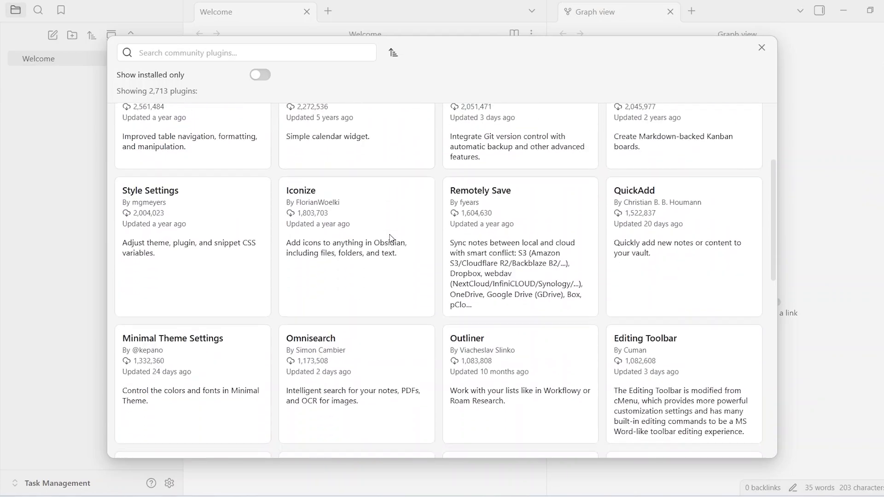
scroll(390, 234, "up", 7)
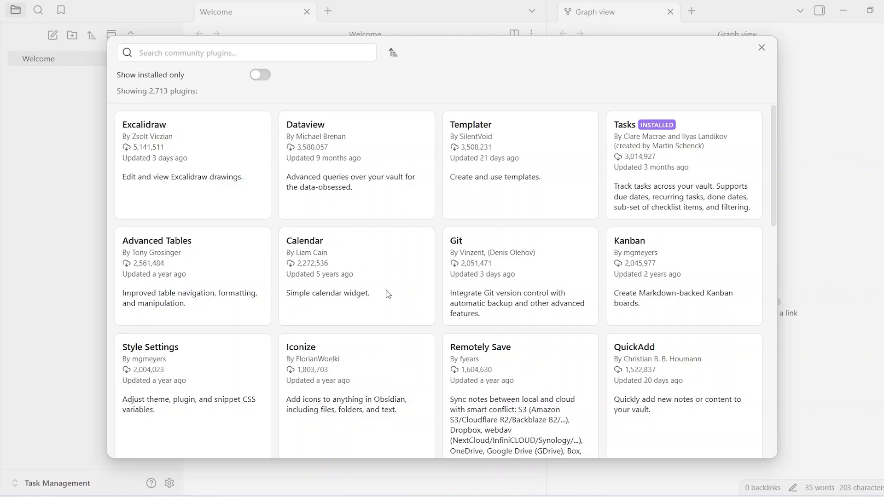
left_click(383, 261)
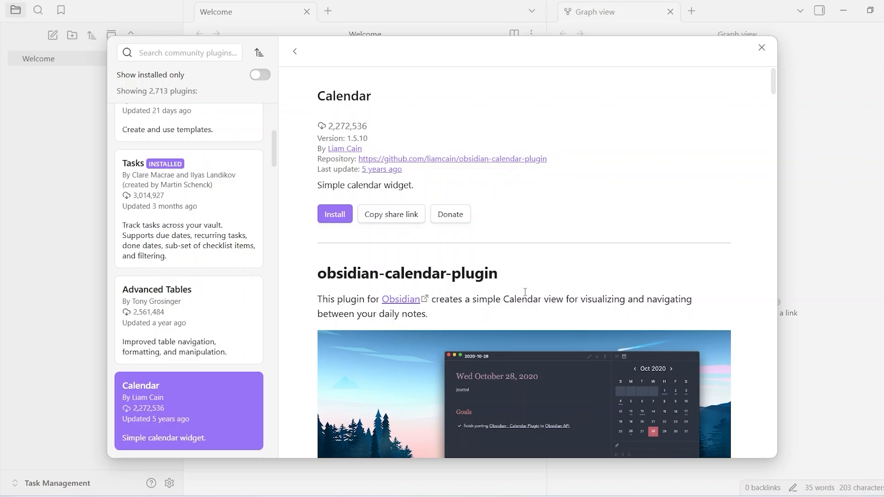
scroll(525, 292, "down", 10)
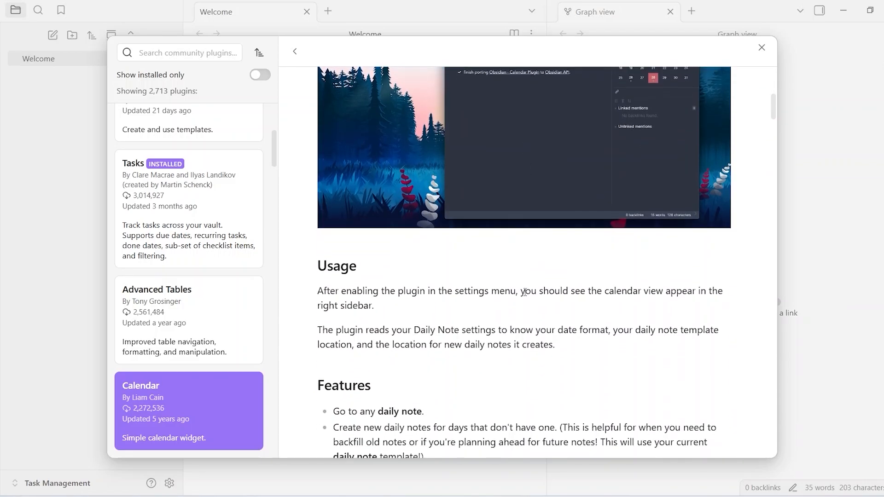
scroll(525, 295, "down", 12)
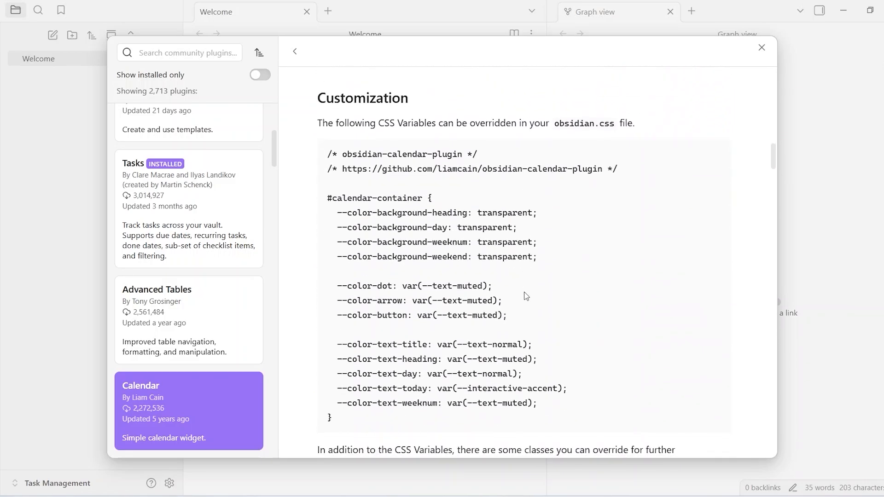
scroll(526, 296, "up", 20)
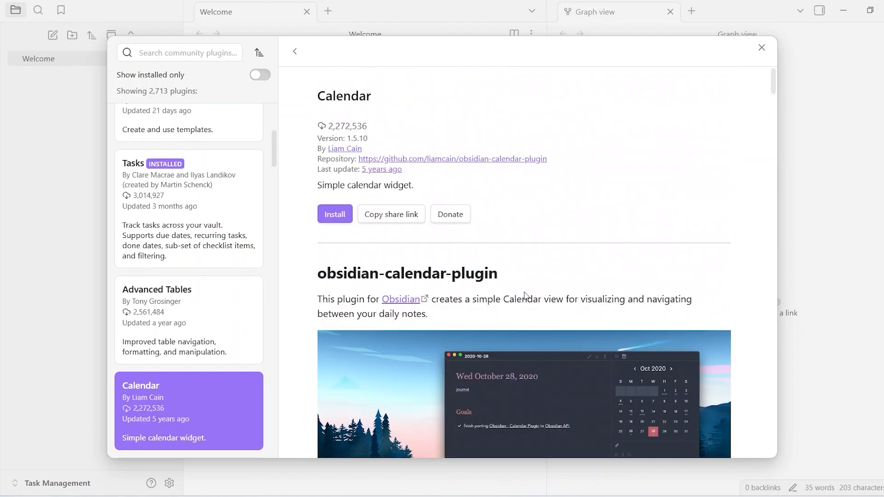
left_click(333, 214)
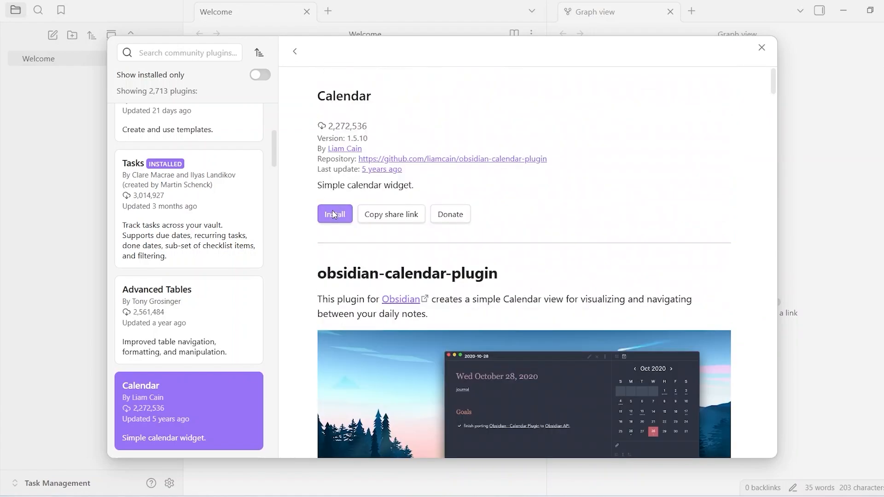
scroll(593, 142, "down", 5)
scroll(594, 147, "down", 2)
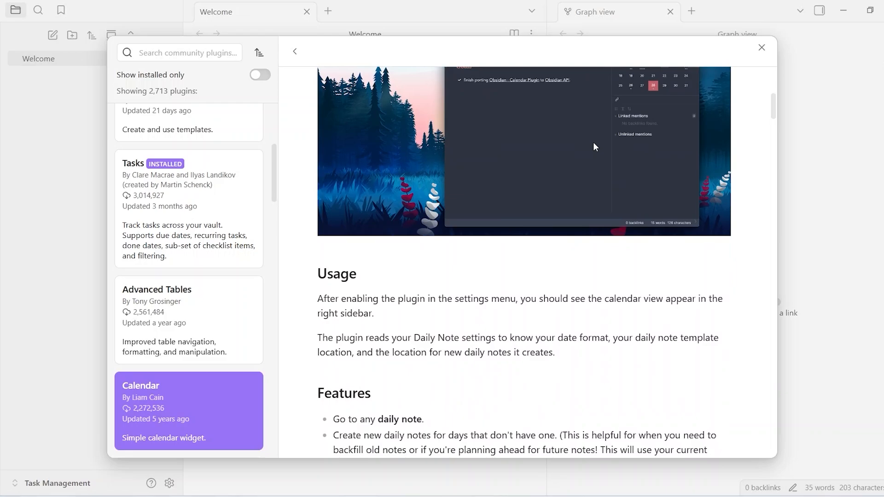
scroll(594, 144, "down", 1)
scroll(594, 143, "up", 3)
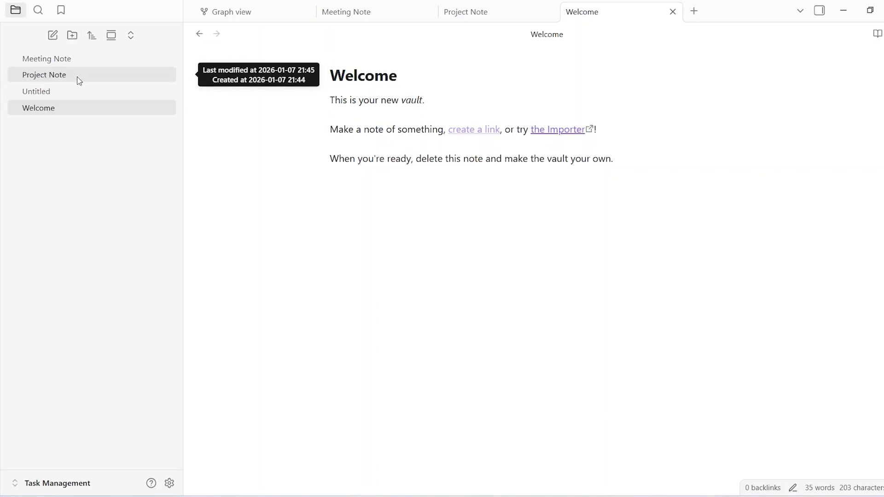
- Create a new note in the vault and title it "kkkkkkkkk"
left_click(53, 36)
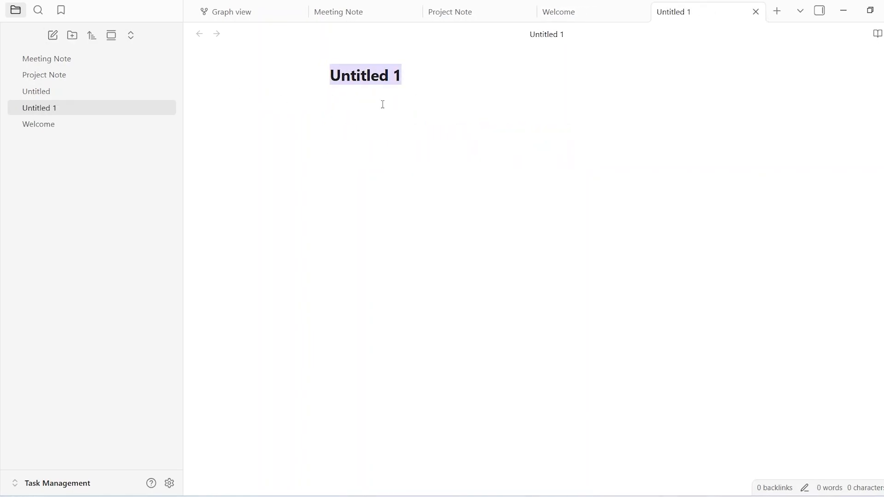
left_click(404, 73)
key("BackSpace")
key("BackSpace")
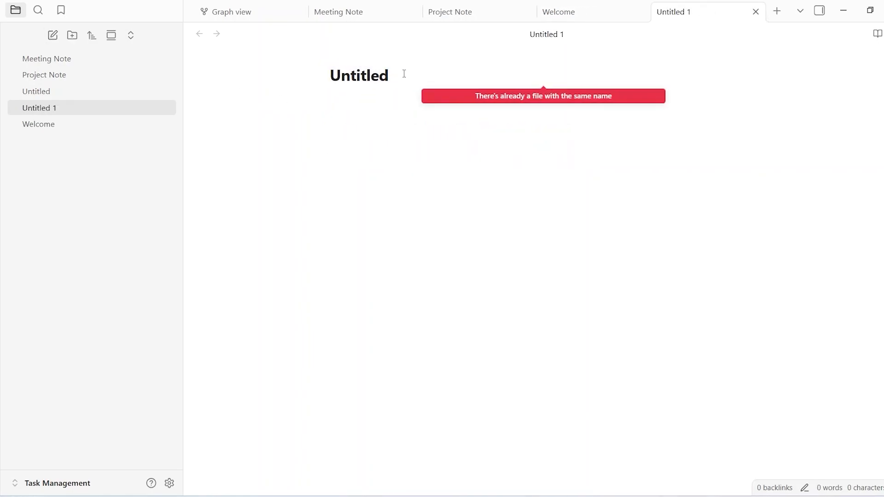
key("ctrl+BackSpace")
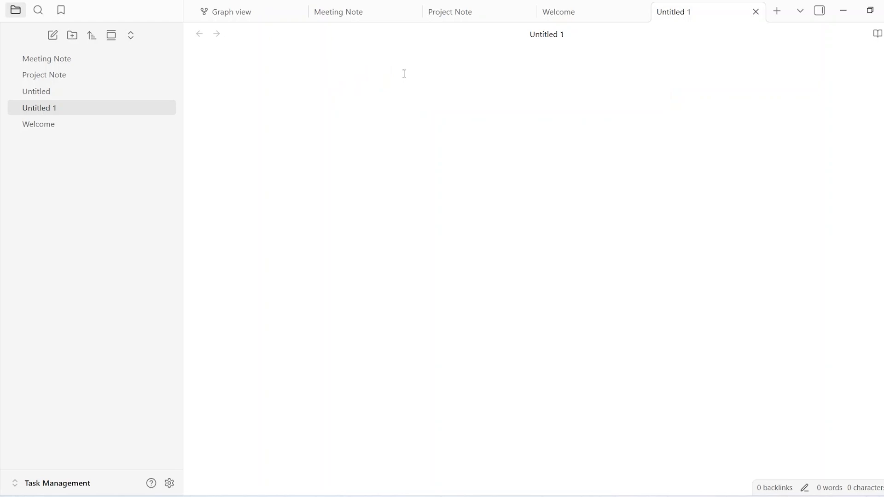
type("kkkkkkkkk")
left_click(105, 264)
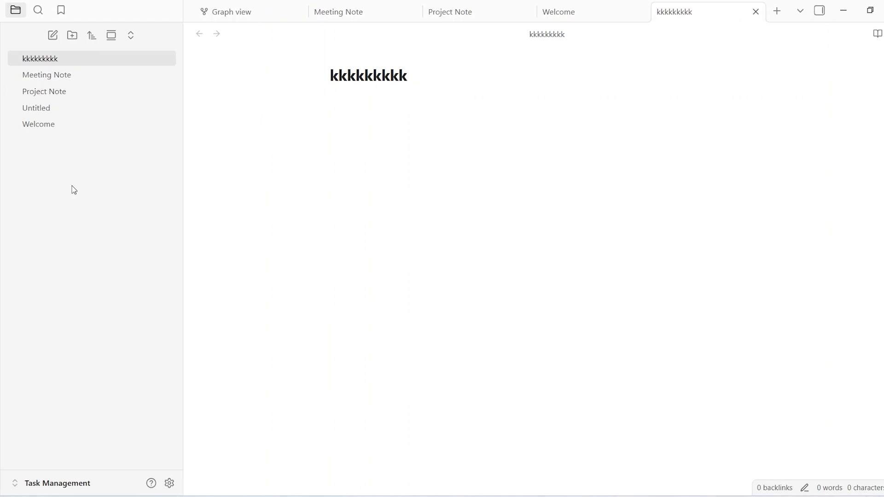
- Open the Meeting Note and add four lines below its title, each holding a single dash
left_click(72, 75)
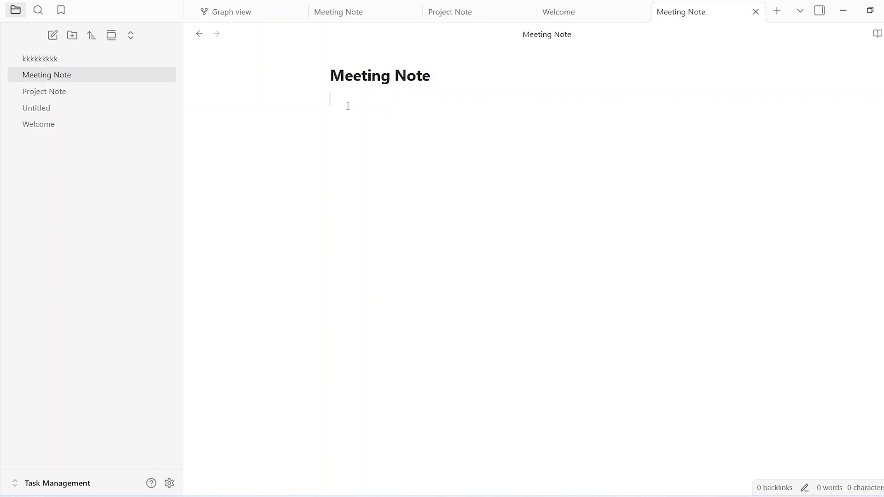
key("Return")
type("-")
key("Return")
type("-")
key("Return")
type("-")
key("Return")
type("-")
- Leave a gap of blank lines in the Meeting Note and add a second group of four dash lines
key("Return")
key("Return")
key("Return")
key("Return")
key("Return")
key("Return")
key("Return")
key("Return")
key("Return")
key("Return")
key("Return")
key("Return")
key("Return")
key("Return")
key("Return")
key("Return")
key("Return")
key("BackSpace")
key("BackSpace")
key("BackSpace")
key("BackSpace")
key("BackSpace")
key("BackSpace")
key("BackSpace")
key("BackSpace")
key("BackSpace")
key("Return")
type("-")
key("Return")
type("-")
key("Return")
type("-")
key("Return")
type("-")
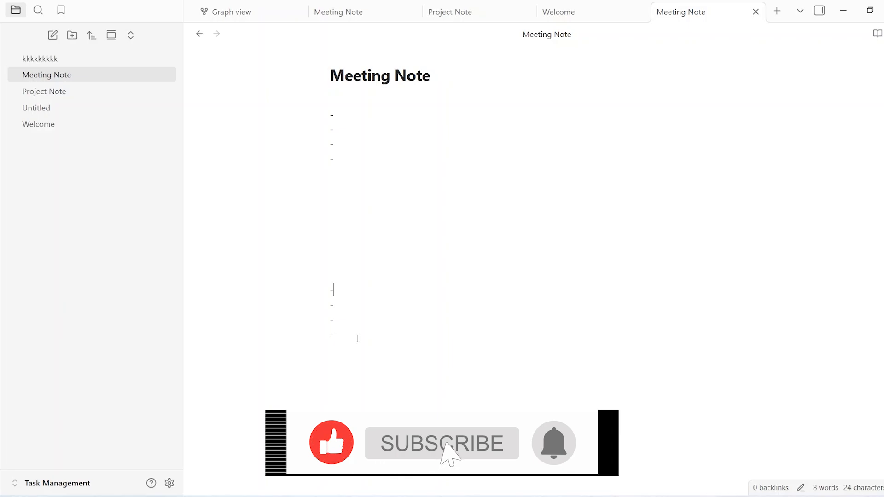
- Create the task "Email client about updates" with High priority and Todo status on the first dash line of the second group
key("alt+t")
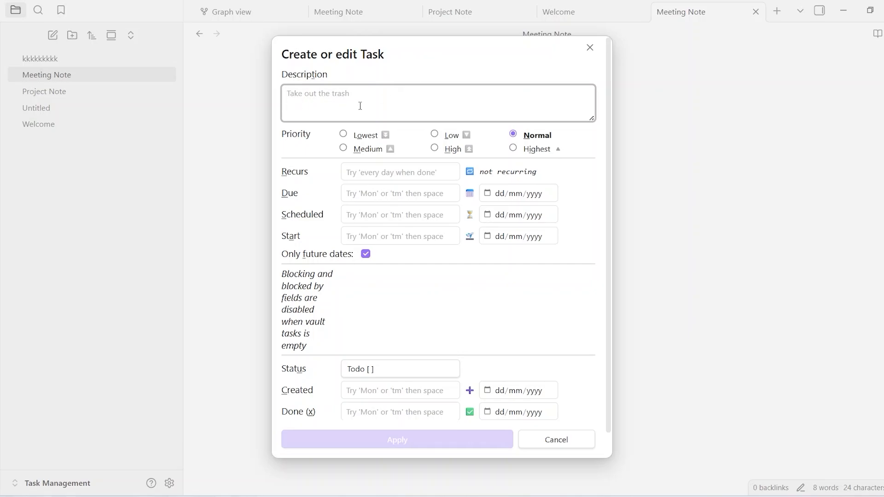
type("Email client about updates")
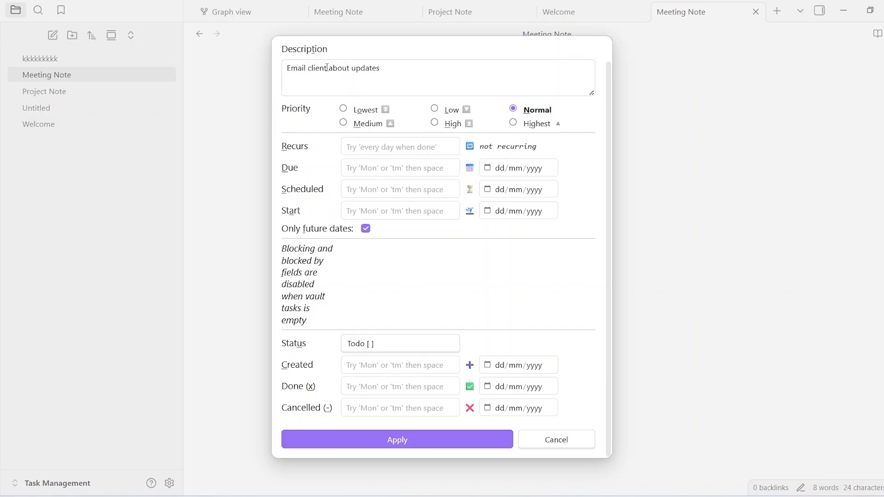
left_click(436, 125)
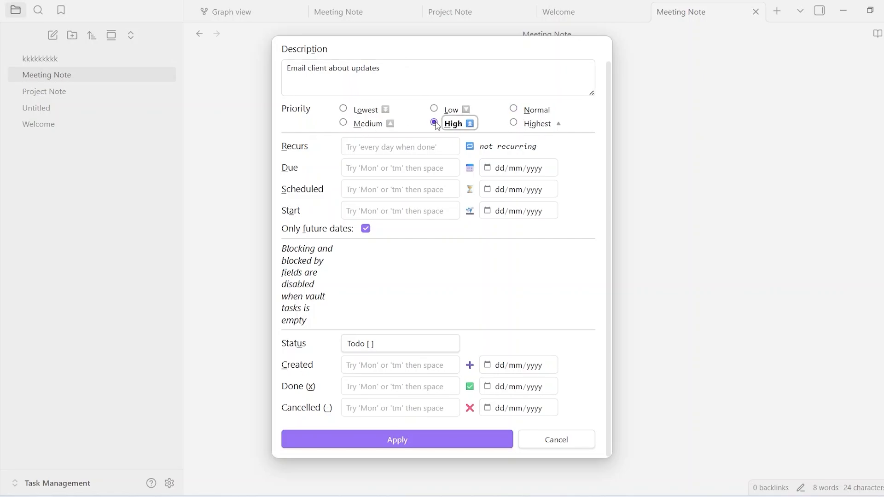
left_click(355, 170)
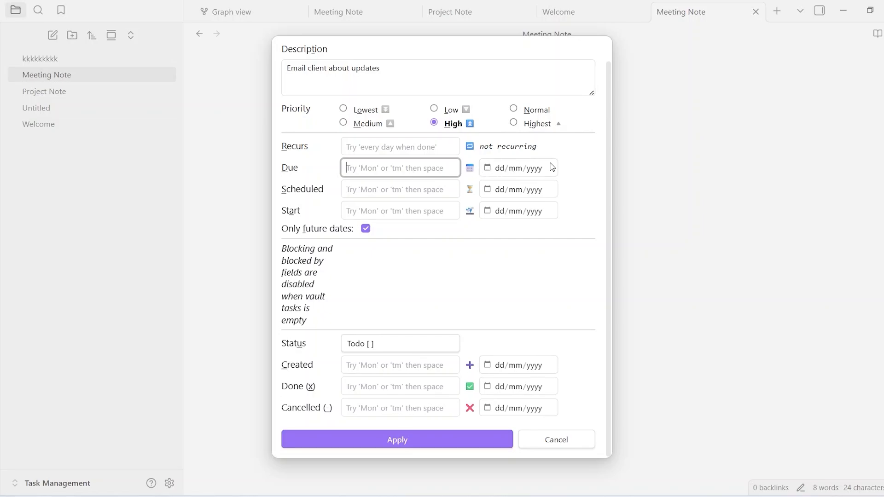
left_click(355, 193)
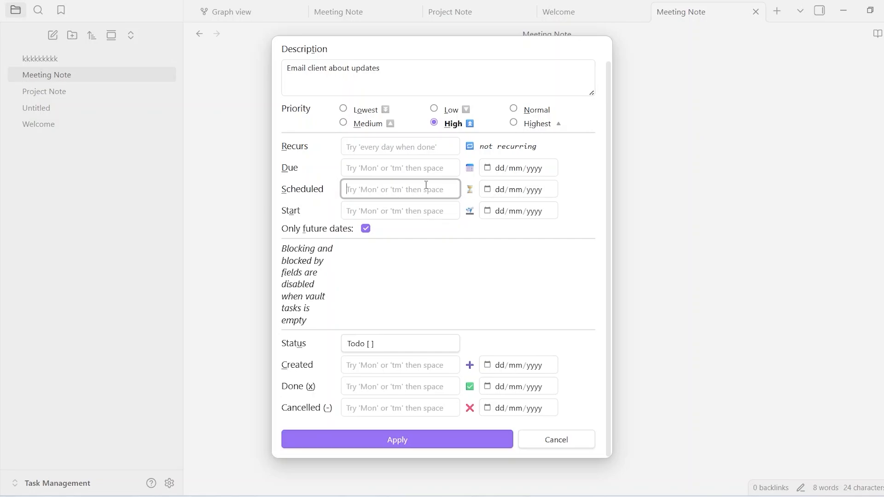
left_click(401, 210)
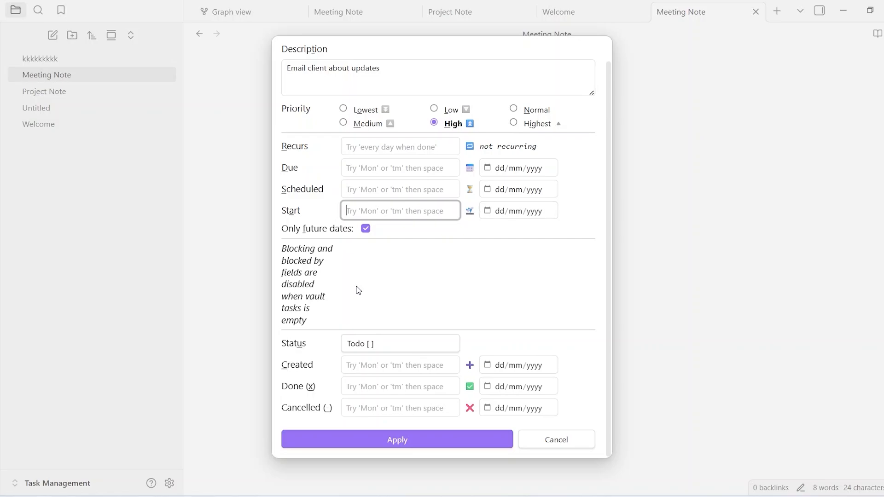
left_click(402, 348)
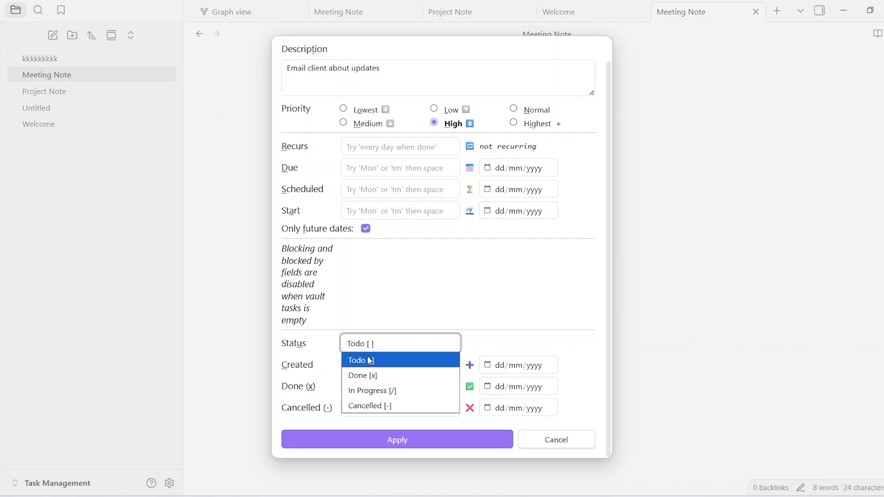
left_click(392, 340)
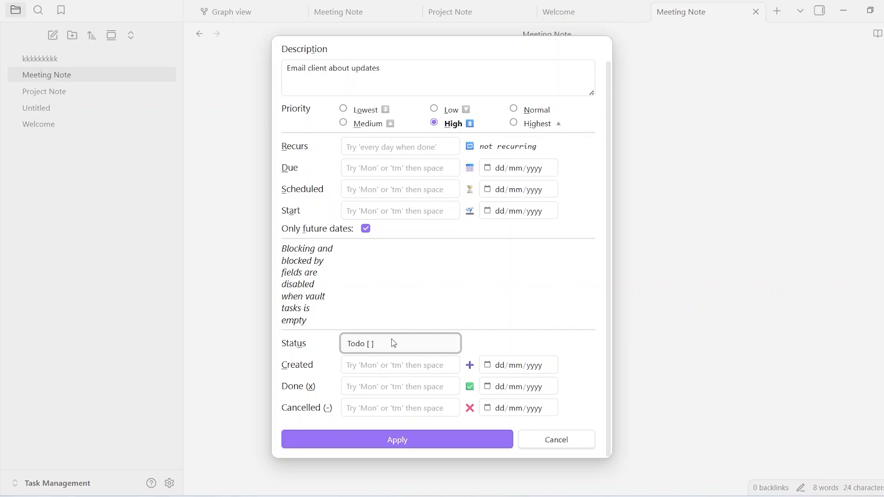
scroll(399, 283, "up", 1)
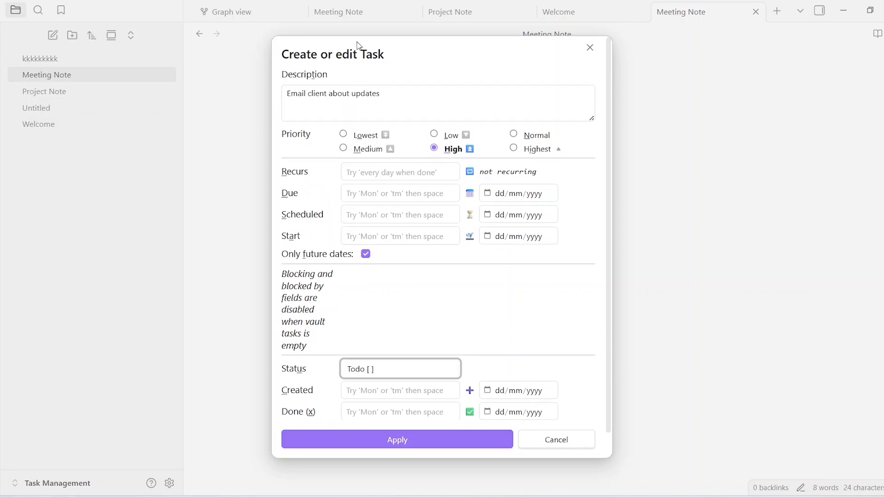
scroll(443, 286, "down", 1)
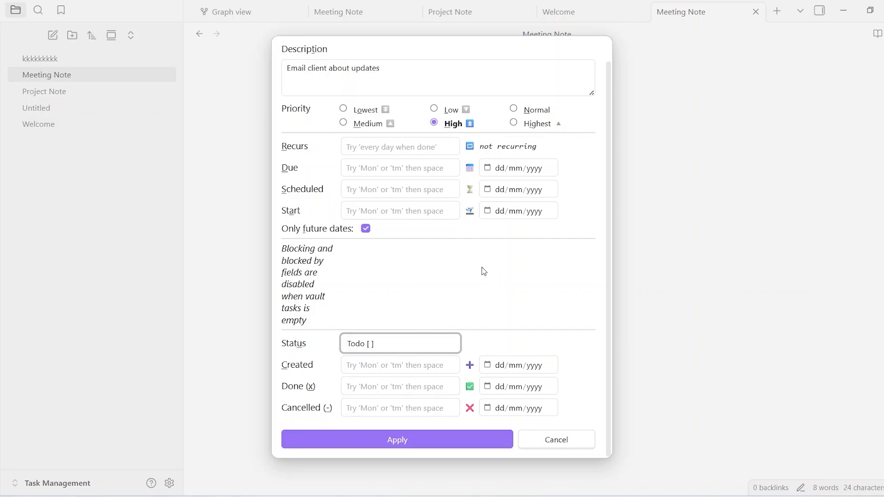
left_click(409, 438)
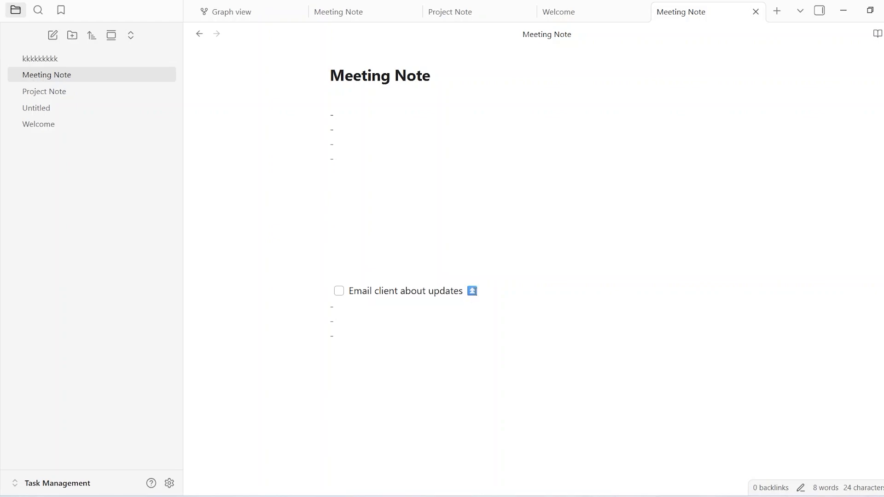
- Add the task "Redesign Contact details on Website" below the email task, with highest priority and due date tomorrow (2026-01-08), ending with a new line
key("Return")
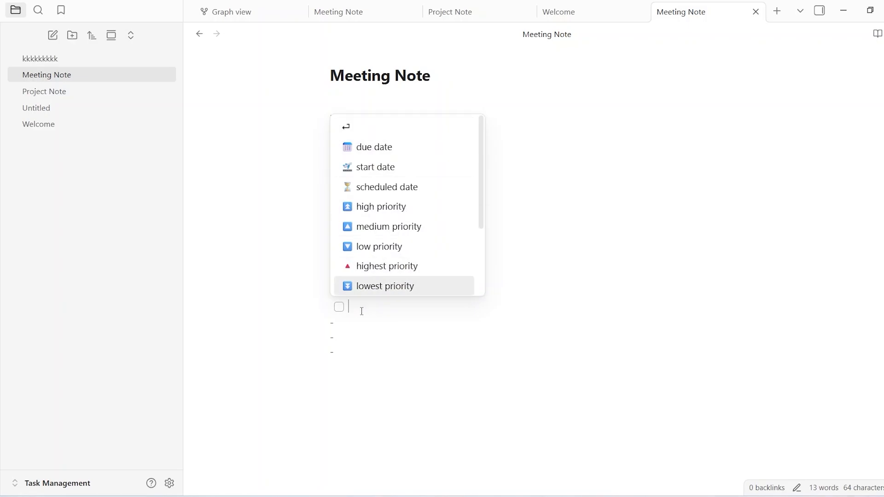
type("Redesign Contact details on Website")
key("BackSpace")
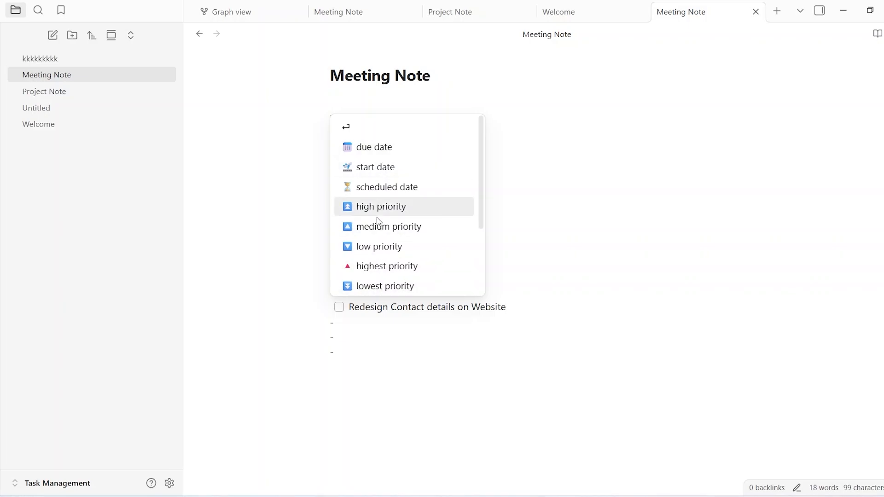
left_click(377, 267)
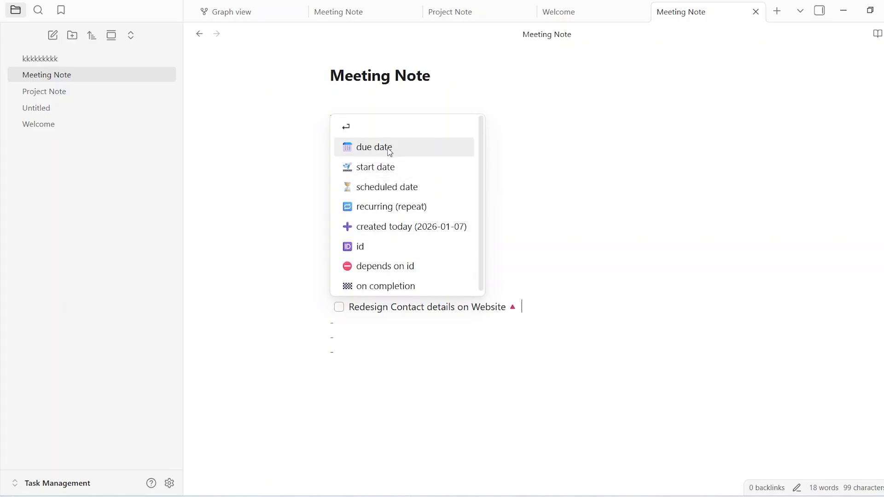
left_click(390, 152)
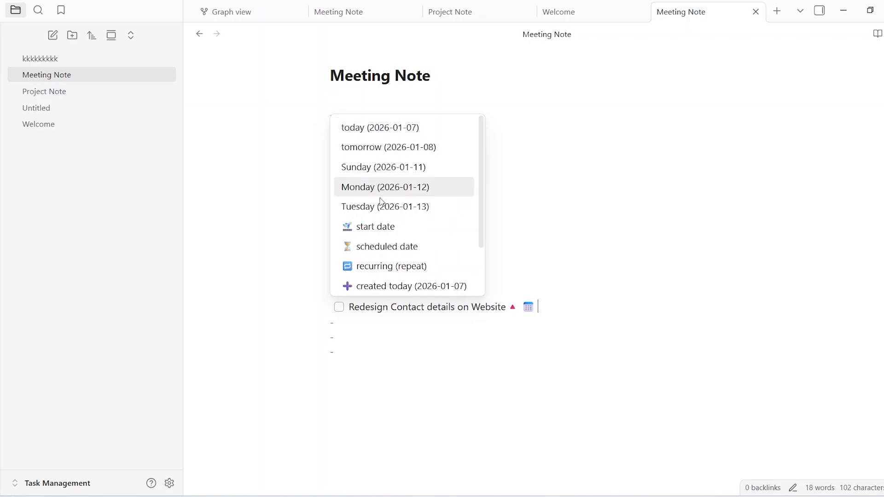
left_click(379, 147)
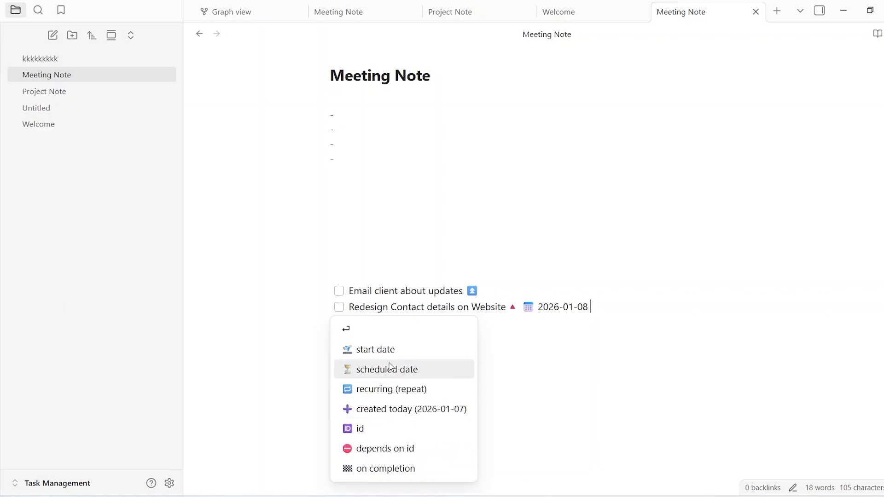
left_click(352, 330)
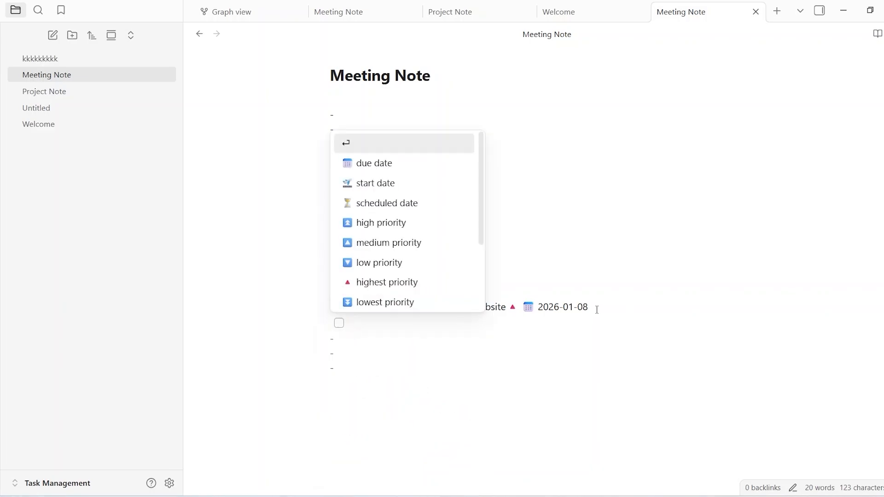
- Remove the empty checkbox from the line below the "Redesign Contact details on Website" task
left_click(597, 310)
left_click(339, 323)
left_click(437, 321)
key("BackSpace")
key("BackSpace")
key("BackSpace")
key("BackSpace")
key("BackSpace")
key("BackSpace")
key("BackSpace")
key("BackSpace")
key("BackSpace")
key("BackSpace")
key("BackSpace")
key("BackSpace")
key("BackSpace")
key("BackSpace")
key("BackSpace")
key("BackSpace")
key("BackSpace")
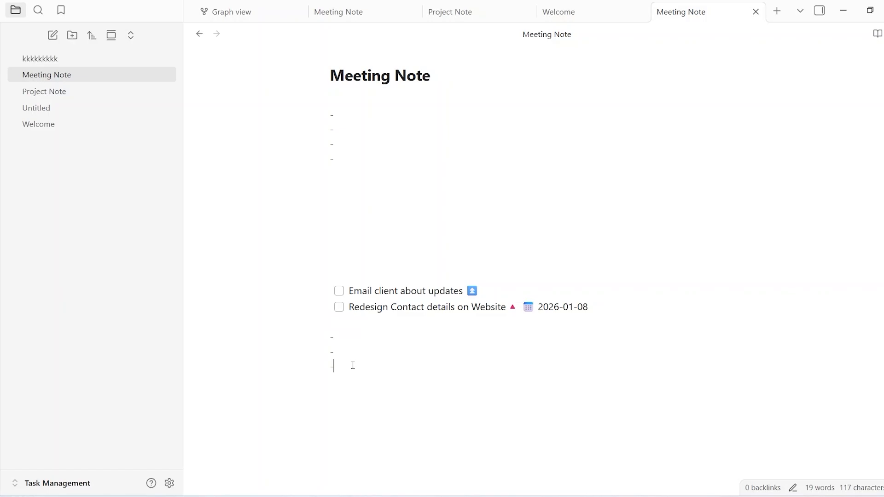
- Delete the remaining dash lines below the Meeting Note tasks, and mark "Email client about updates" done and reopen it
key("BackSpace")
key("BackSpace")
key("BackSpace")
key("BackSpace")
left_click(339, 291)
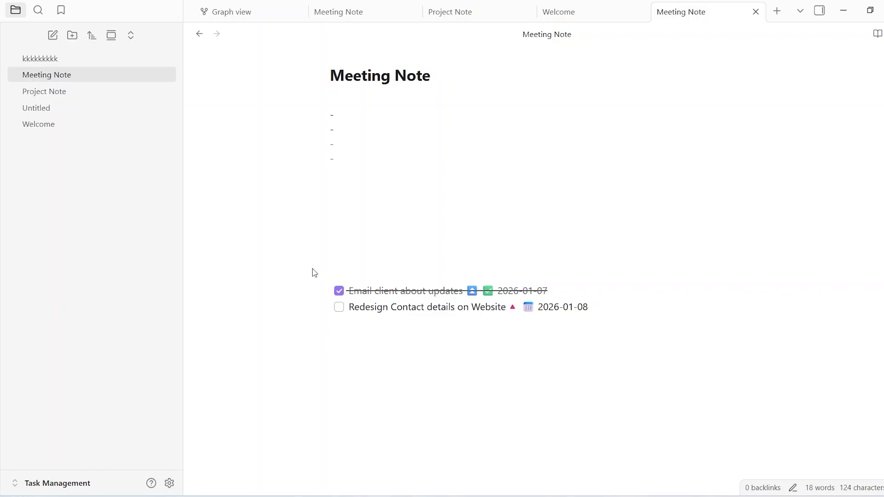
left_click(339, 292)
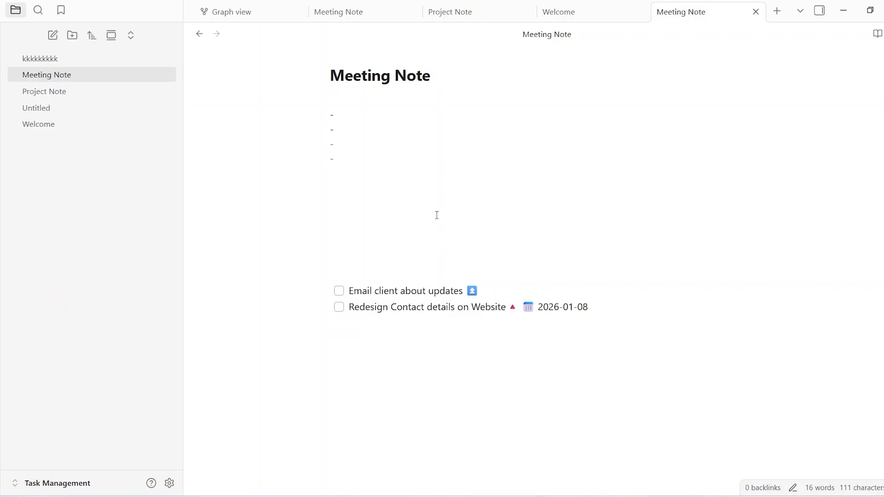
- Open the Project Note and add four dash lines followed by several blank lines
left_click(32, 93)
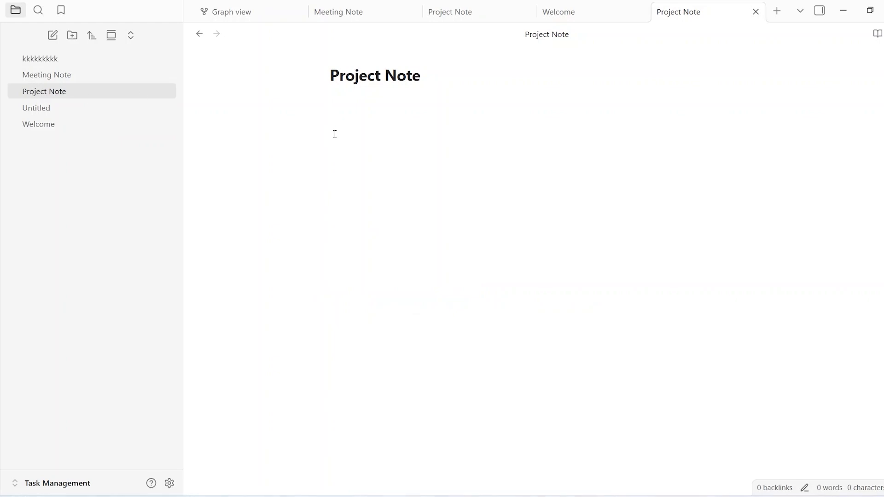
key("Return")
type("-")
key("Return")
type("-")
key("Return")
type("-")
key("Return")
type("-")
key("Return")
key("Return")
key("Return")
key("Return")
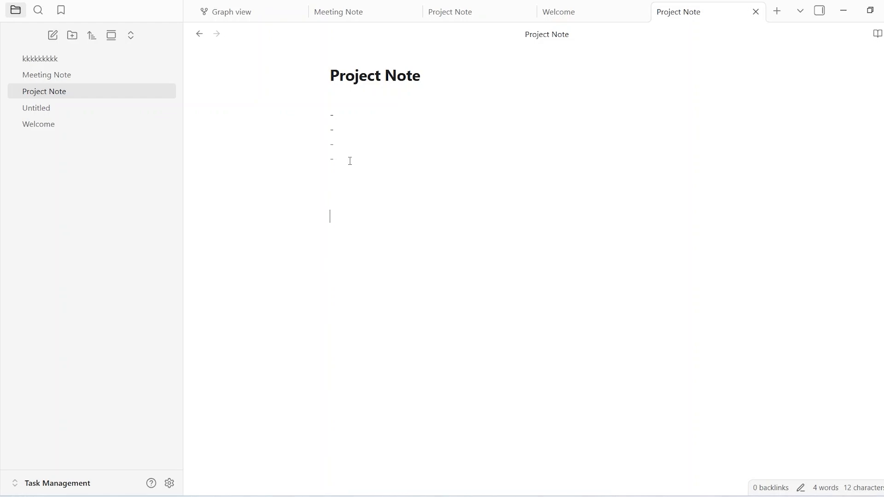
- Create a Normal-priority placeholder task "yyyyyyyy" below the blank lines in the Project Note and add an empty checkbox line under it
key("alt+t")
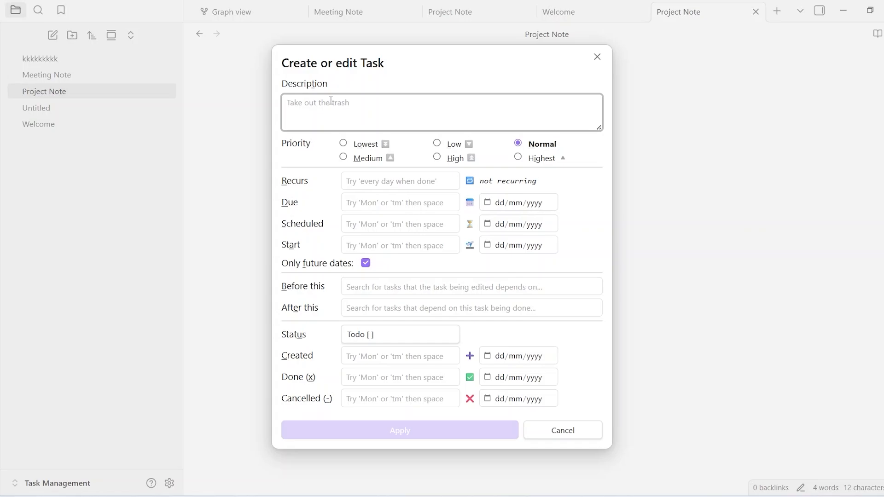
type("yyyyyyy")
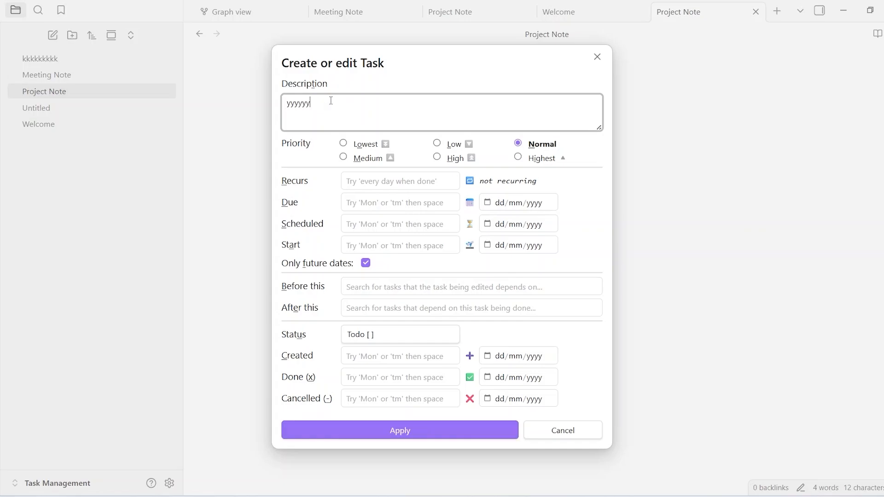
left_click(413, 428)
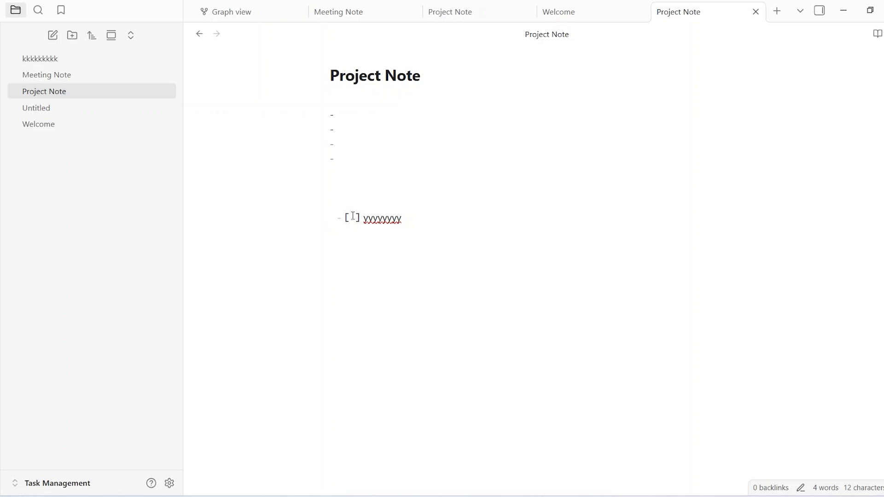
left_click(408, 213)
key("Return")
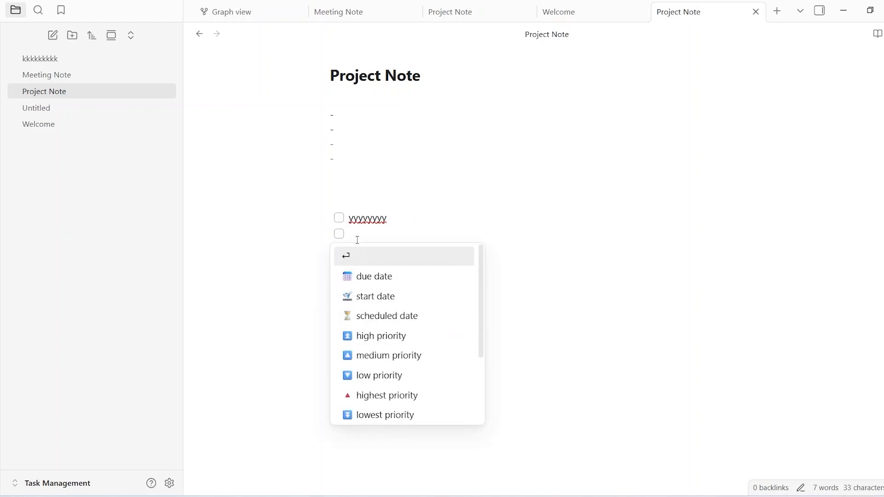
left_click(462, 152)
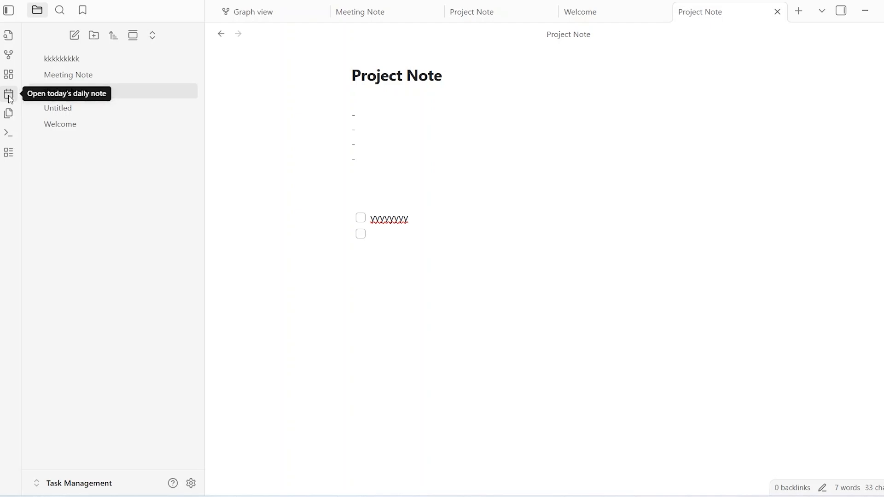
- Create today's daily note (2026-01-07) and place the cursor in its empty body
left_click(8, 96)
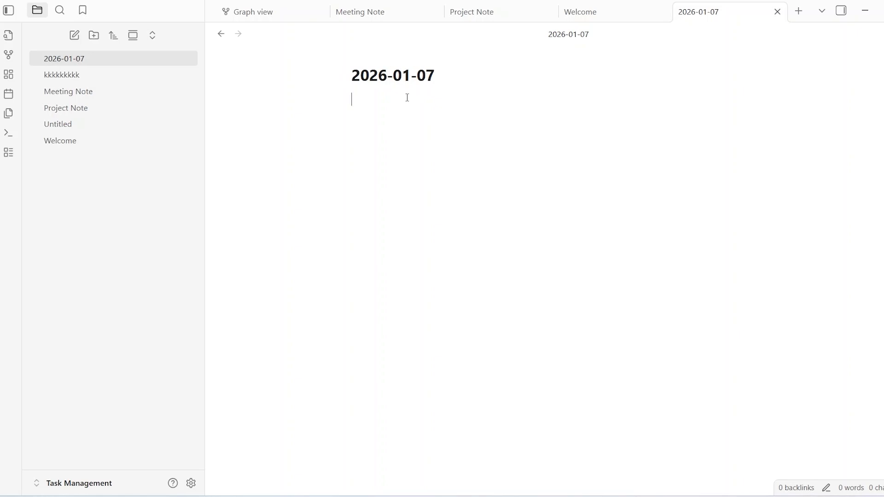
type("z")
key("BackSpace")
- Create the task "Make appointment with dentist" in the daily note with Medium priority and due date 2026-01-09
key("alt+t")
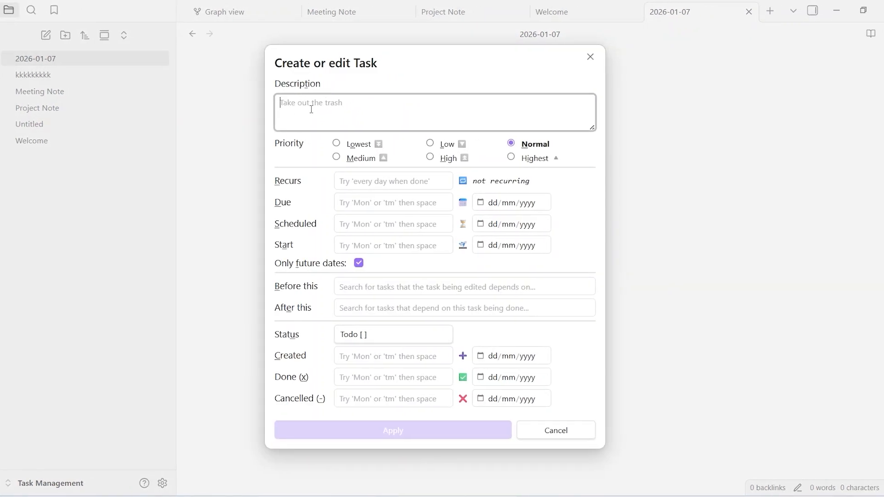
type("Make appointment with dentist")
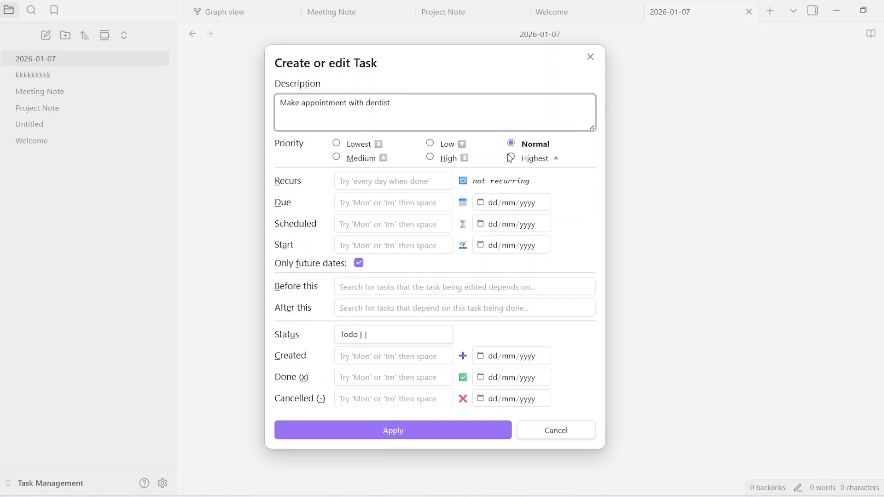
left_click(346, 159)
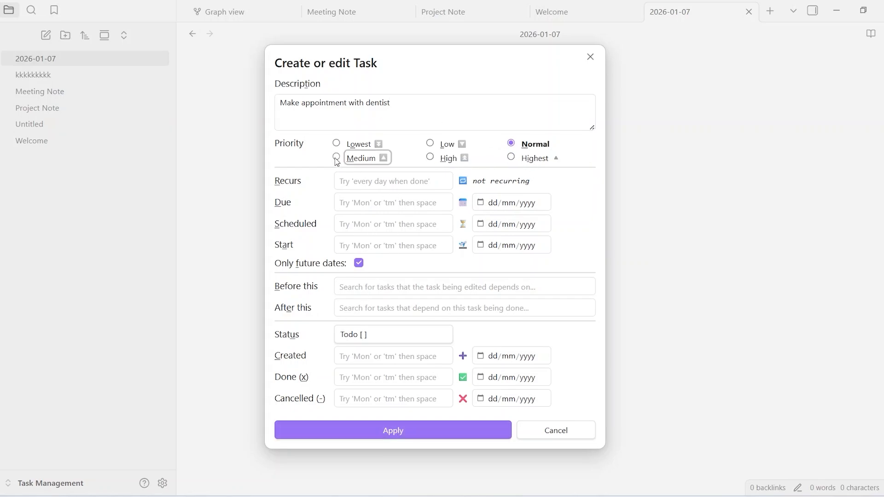
left_click(369, 203)
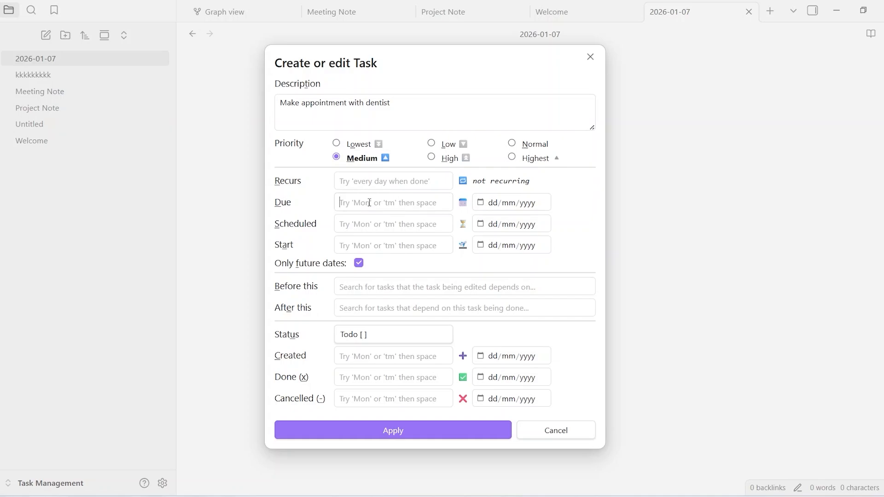
left_click(481, 202)
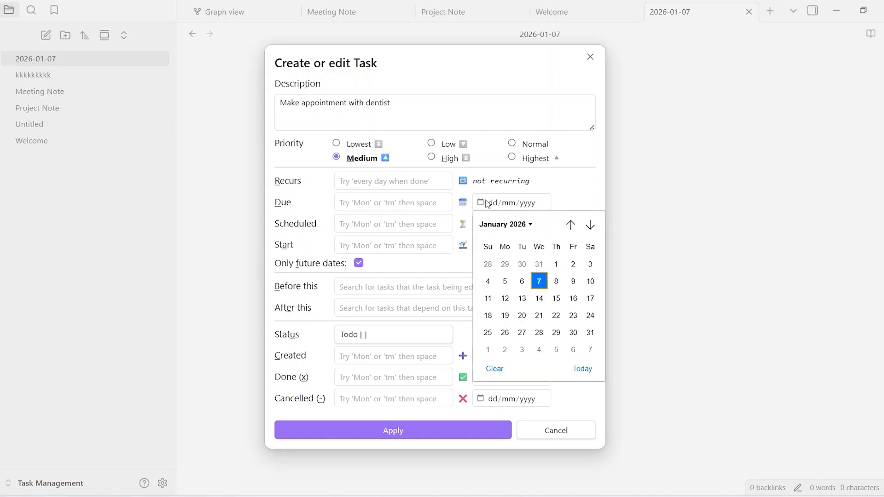
left_click(574, 281)
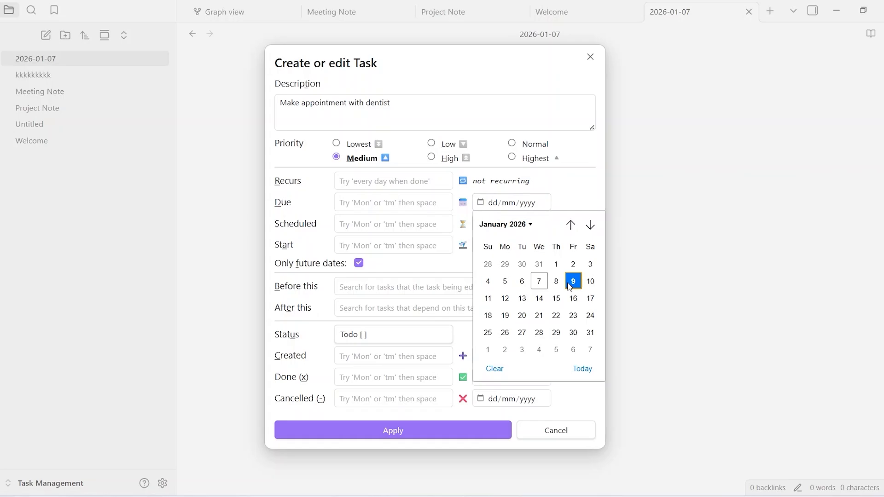
left_click(411, 433)
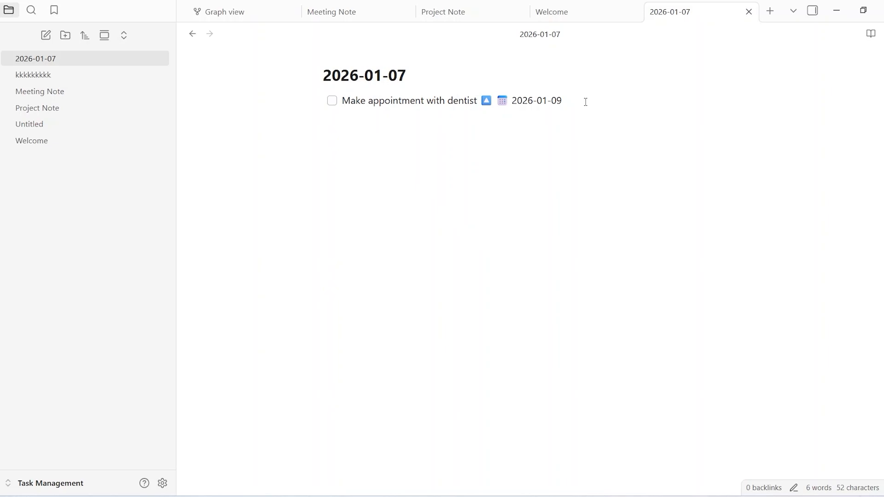
- Add the task "take out the trash" with highest priority below the dentist task in the daily note
key("Return")
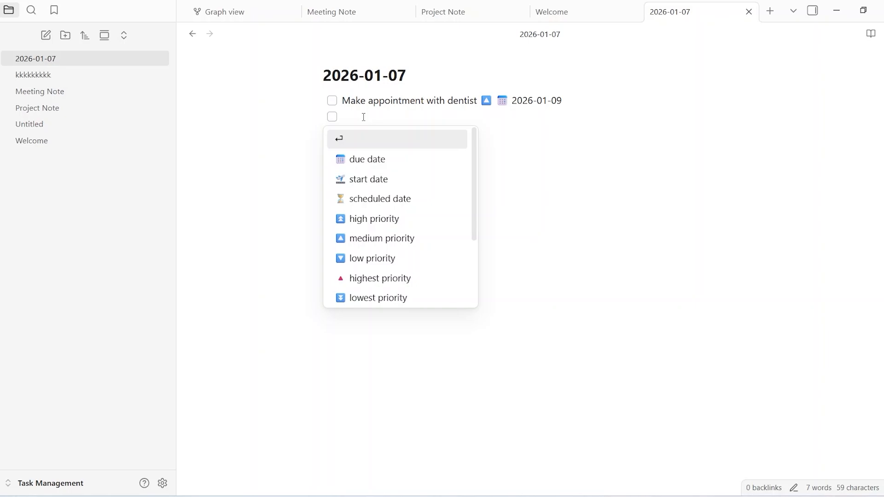
type("take out the tash")
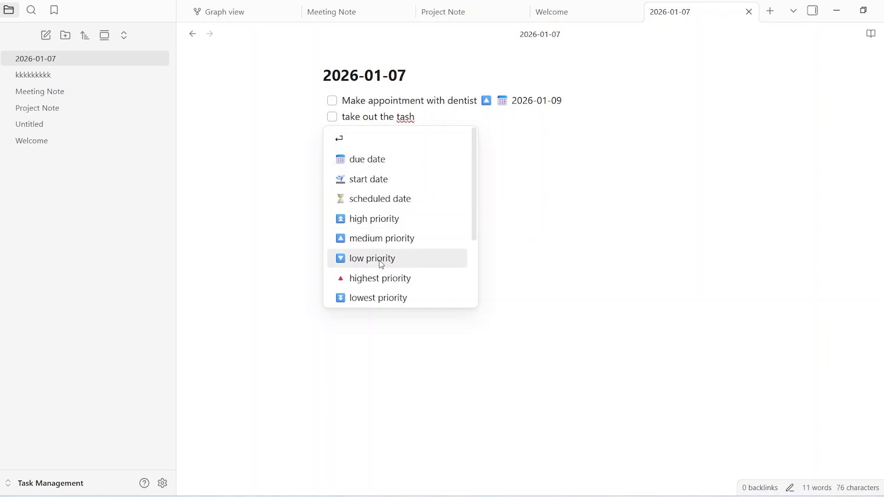
left_click(365, 282)
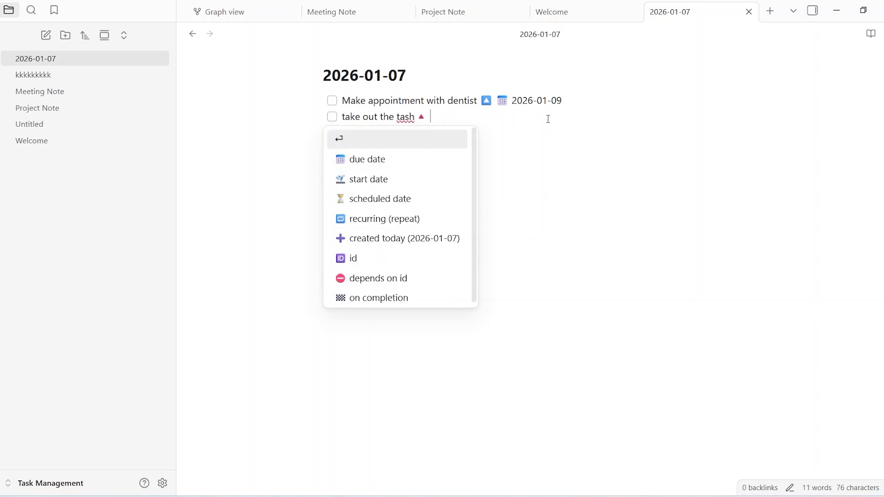
left_click(400, 117)
type("r")
key("BackSpace")
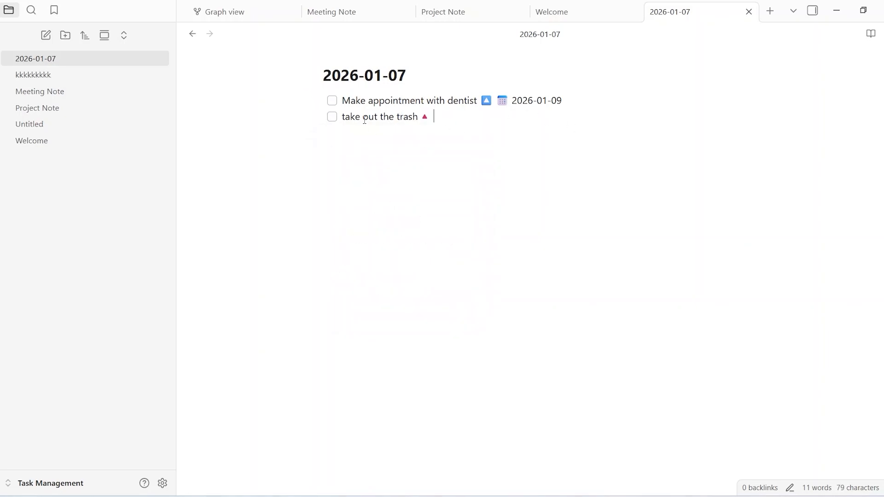
- Mark both the dentist task and the trash task in the daily note as done
left_click(61, 59)
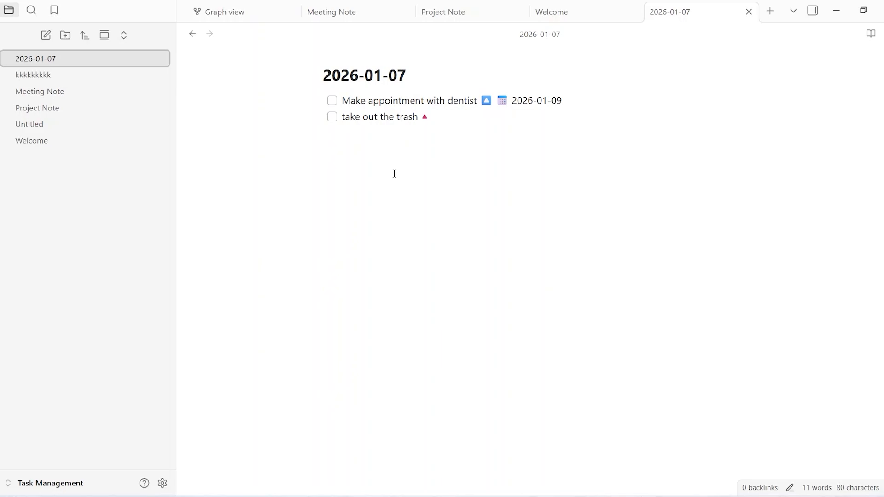
left_click(299, 295)
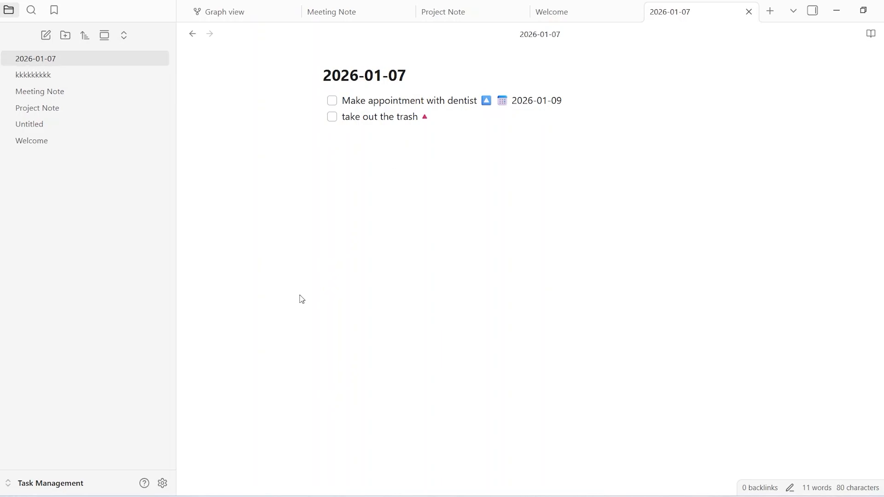
left_click(332, 104)
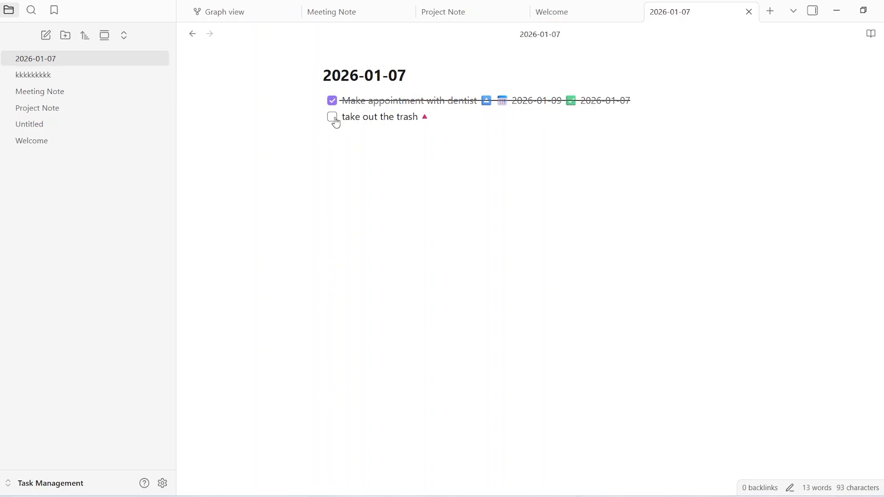
left_click(335, 119)
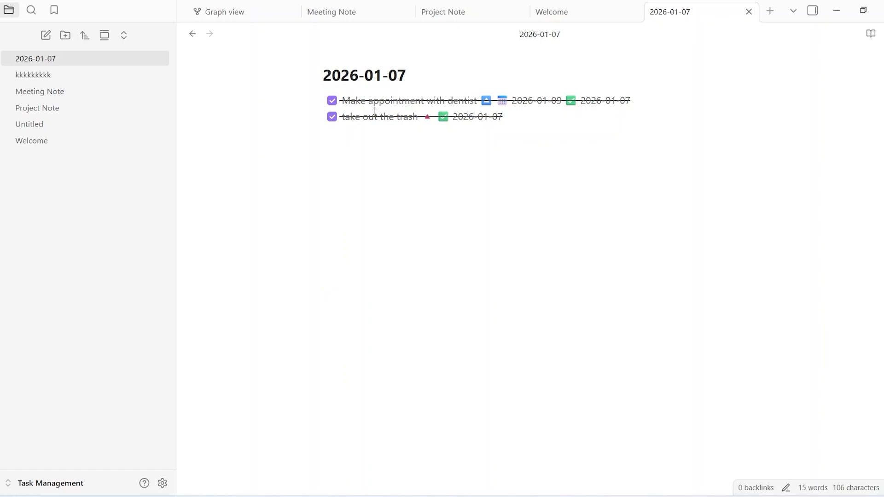
- Review the contents of the Meeting Note and the Project Note, ending on the Meeting Note
left_click(85, 89)
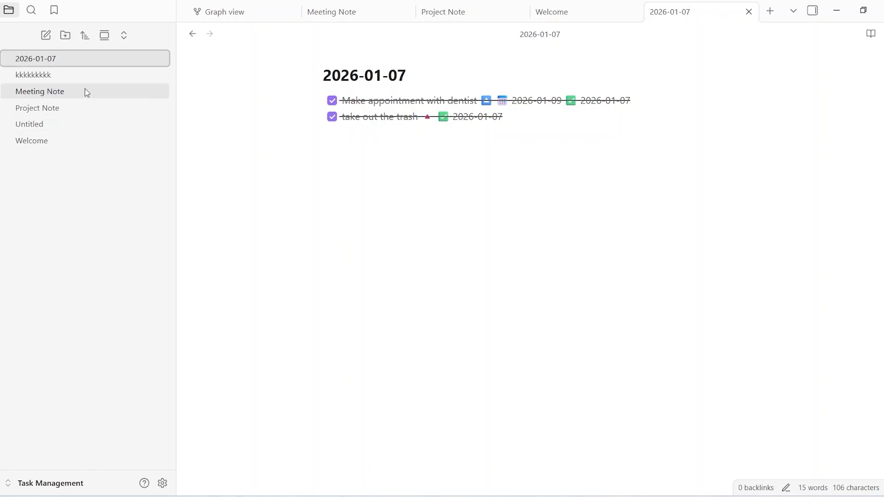
left_click(84, 91)
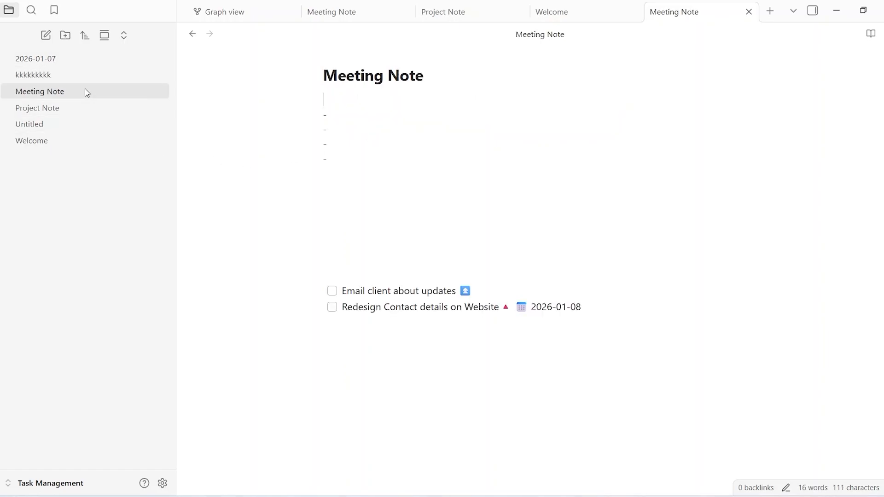
left_click(72, 108)
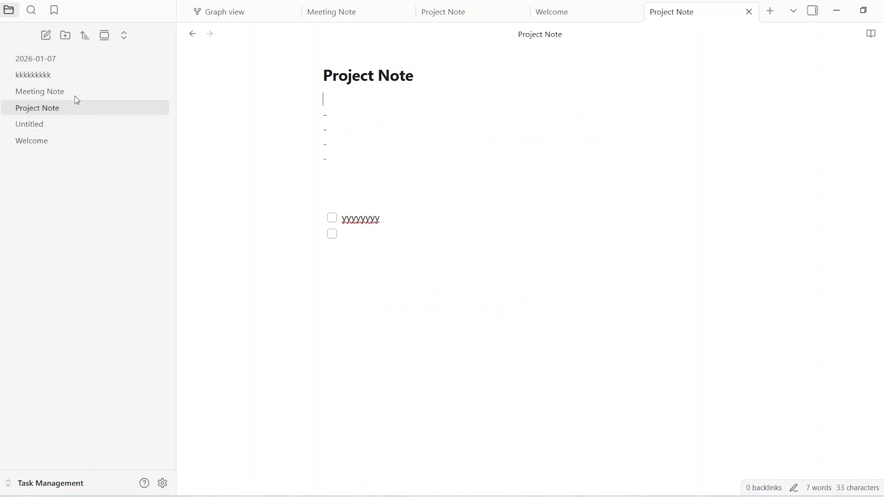
left_click(69, 92)
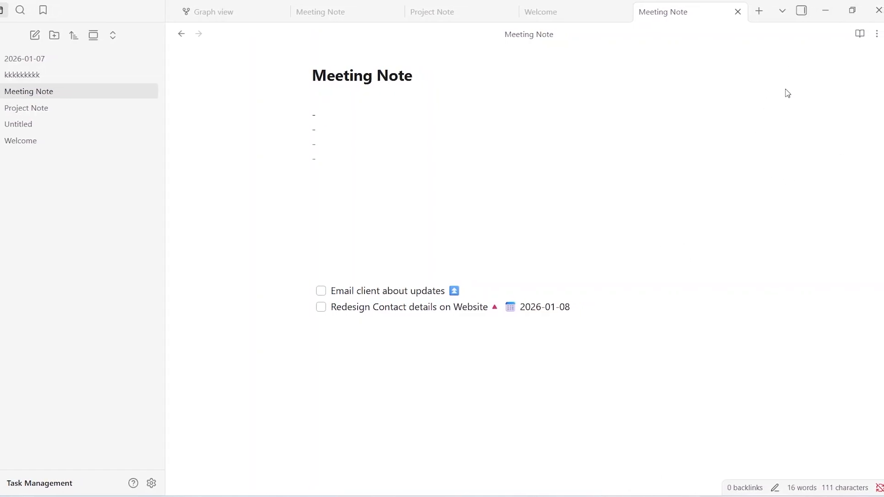
- Show the Calendar view beside the note and open the daily note for 7 January 2026 from it
left_click(802, 12)
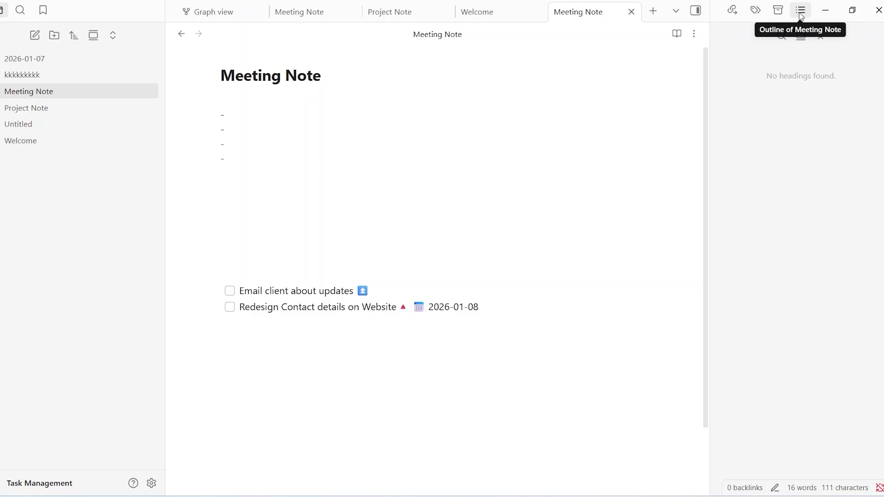
scroll(802, 17, "down", 1)
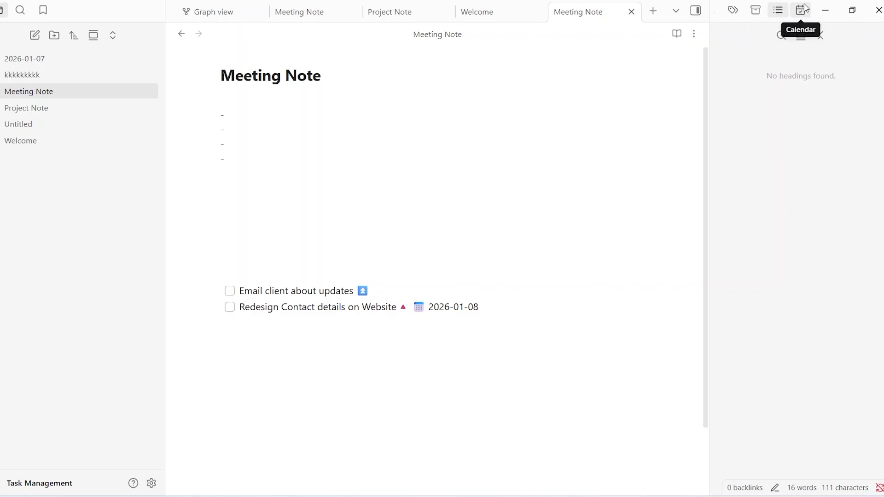
left_click(804, 8)
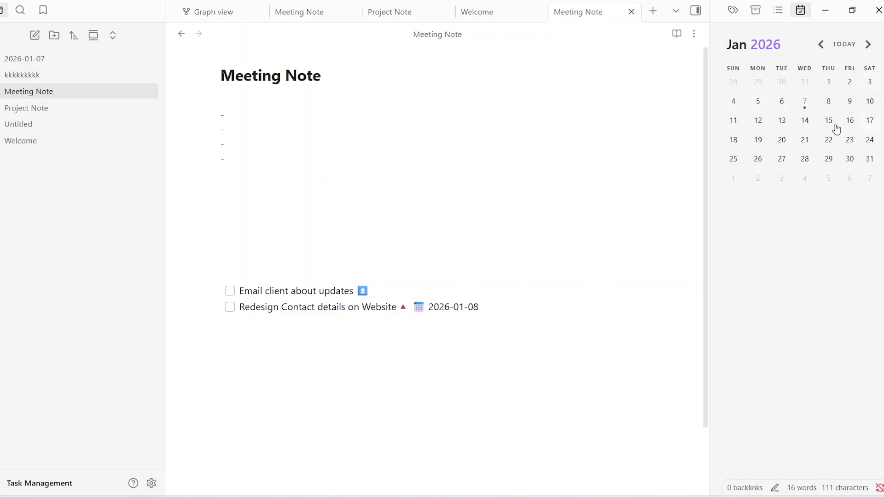
left_click(805, 103)
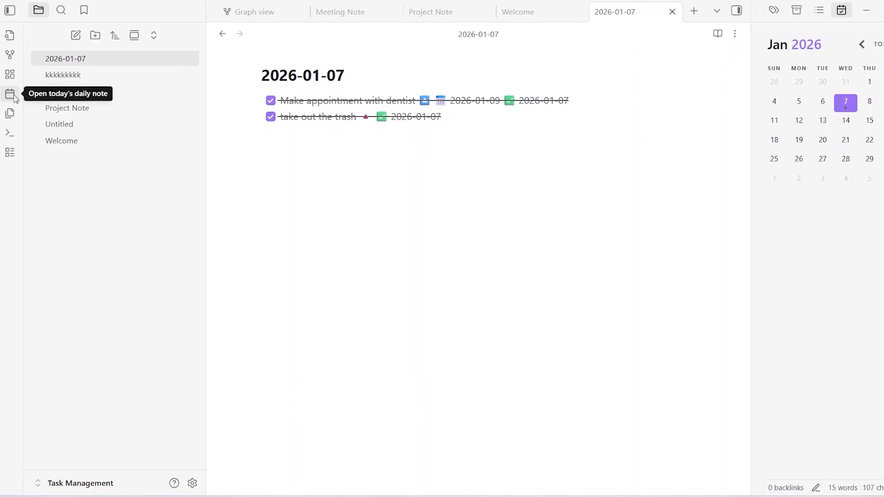
- Delete both completed tasks from today's daily note, leaving its body empty
left_click(14, 96)
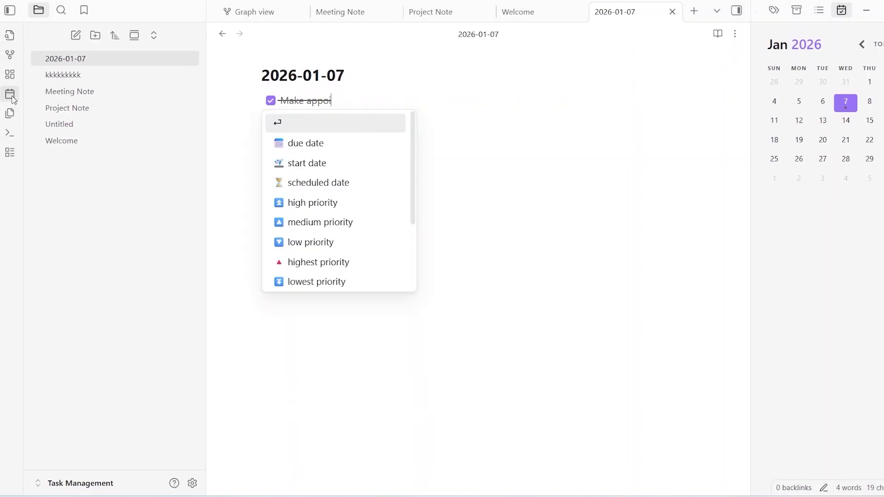
key("BackSpace")
key("BackSpace")
key("BackSpace")
key("BackSpace")
key("BackSpace")
key("BackSpace")
key("BackSpace")
key("BackSpace")
key("BackSpace")
key("BackSpace")
key("BackSpace")
key("BackSpace")
key("BackSpace")
key("BackSpace")
key("BackSpace")
key("BackSpace")
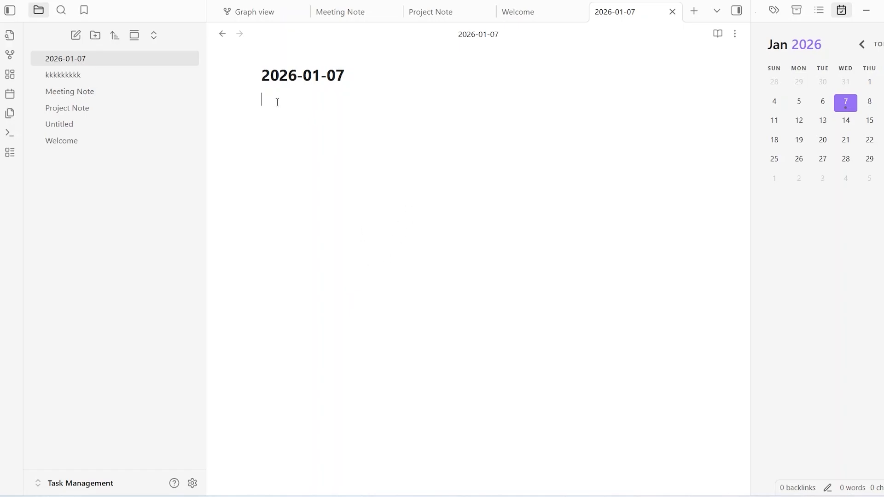
- Write "Todays focus" in the daily note and add four dash entries after it
type("Tdays focus")
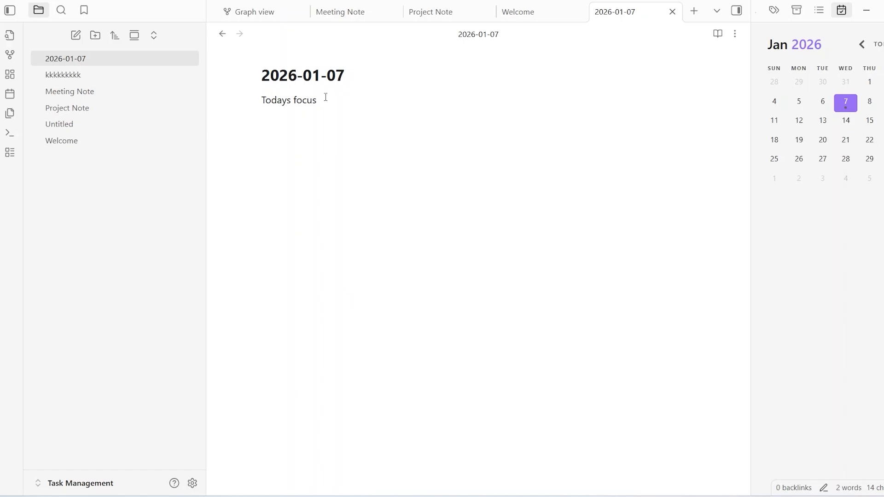
type("-")
key("Return")
type("-")
key("Return")
type("-")
key("Return")
type("-")
key("Return")
- Change the due date of the "Redesign Contact details on Website" task in the Meeting Note to 2026-01-09
left_click(85, 92)
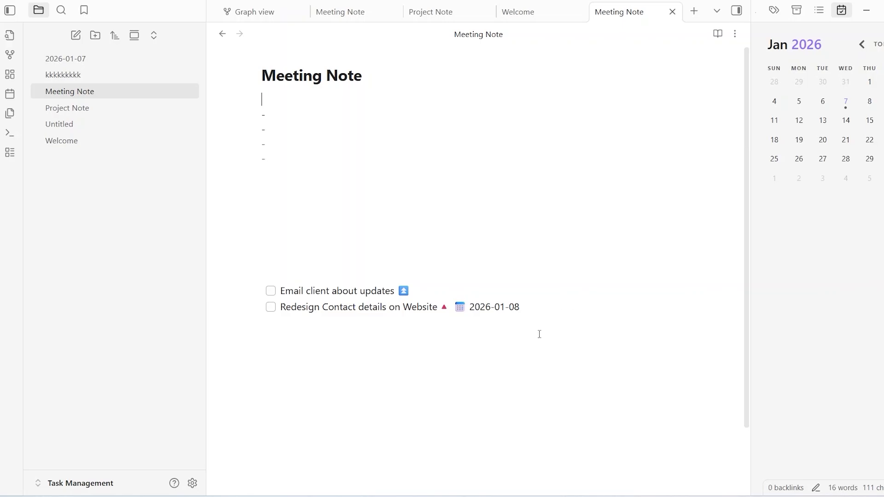
left_click(524, 313)
key("BackSpace")
key("BackSpace")
type("9")
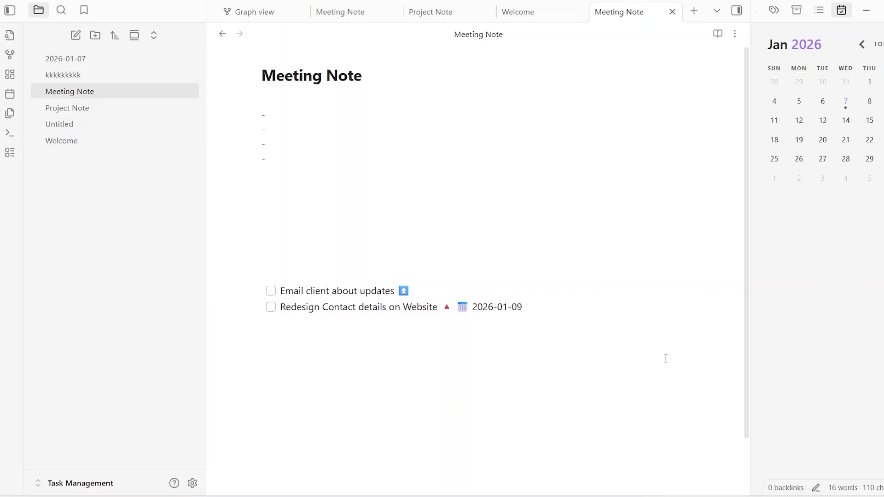
- Place the cursor at the end of the "Email client about updates" task for editing
left_click(426, 295)
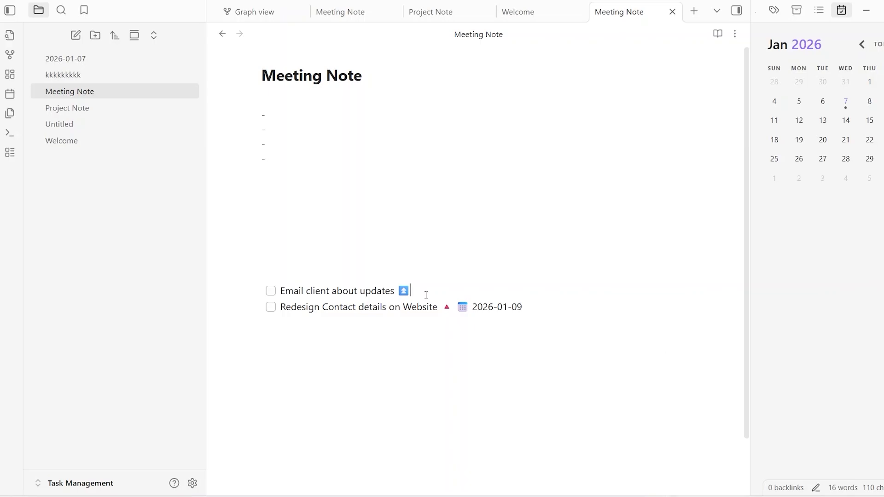